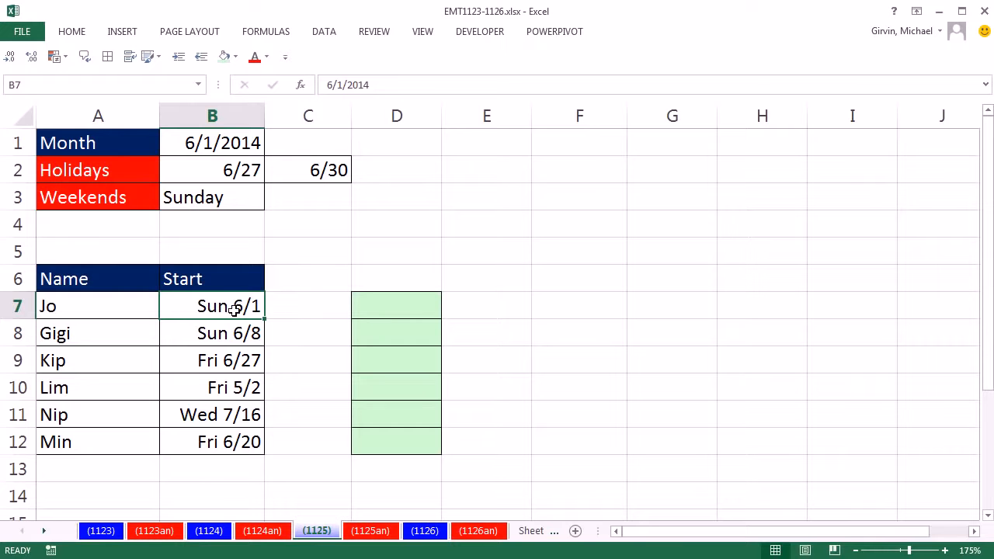
pyautogui.click(230, 332)
pyautogui.click(230, 357)
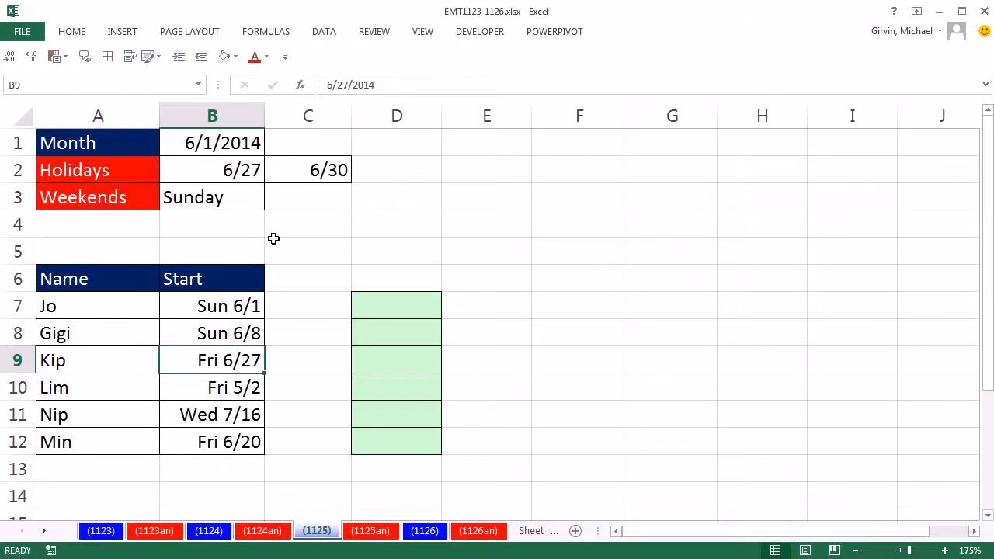
pyautogui.click(245, 145)
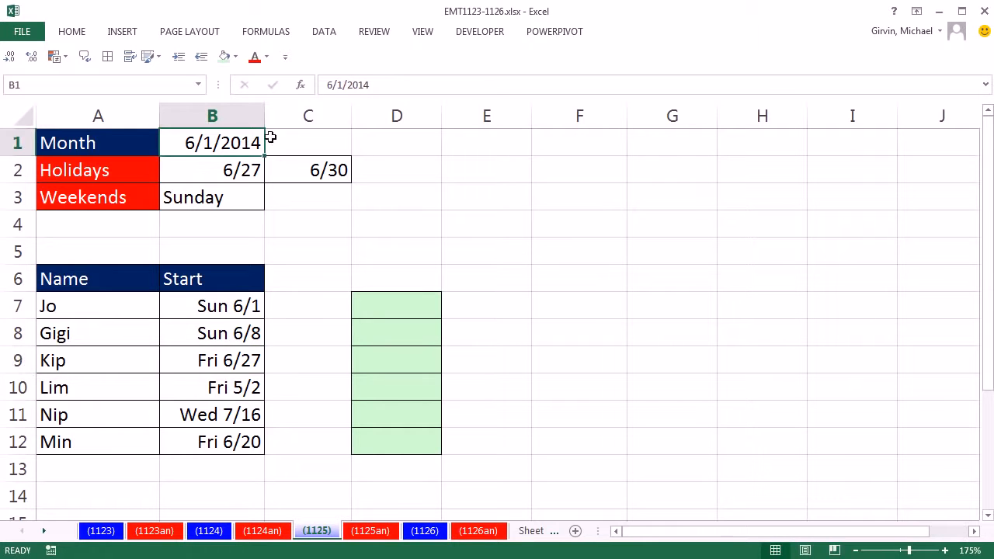
pyautogui.moveTo(195, 166); pyautogui.dragTo(349, 169)
pyautogui.click(215, 199)
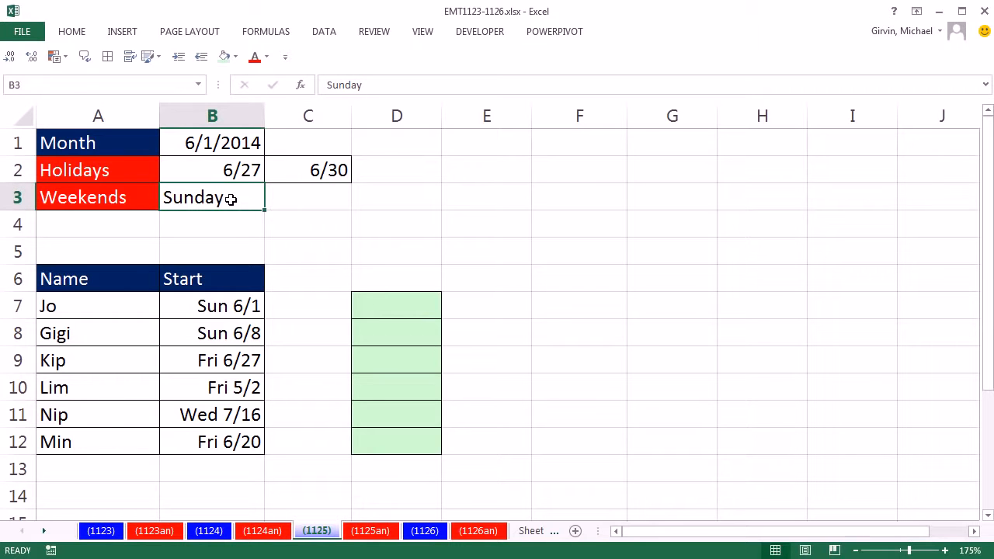
# Step: Examine the Data Validation criteria types available for the start dates in B7:B12, leaving the cells' validation unset
pyautogui.moveTo(226, 306); pyautogui.dragTo(237, 444)
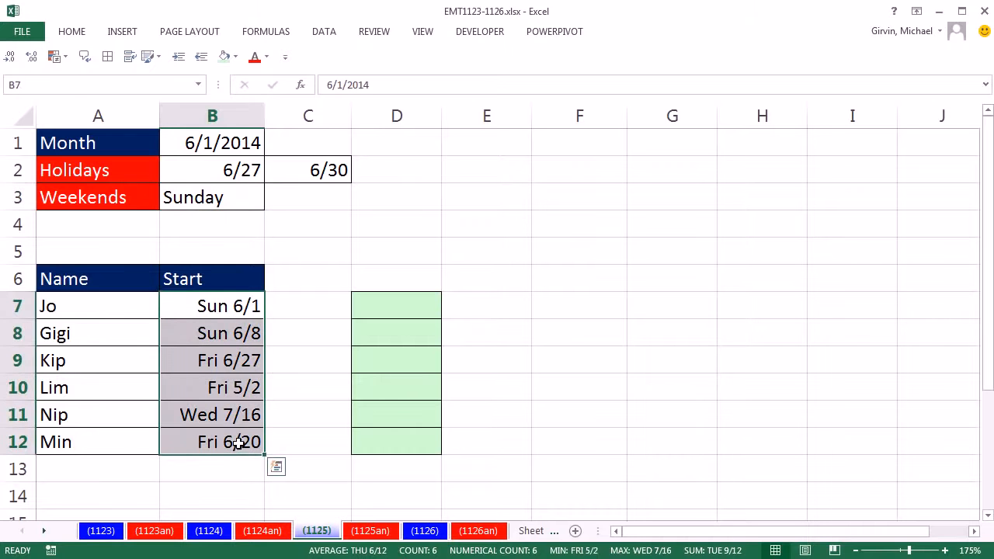
pyautogui.click(319, 35)
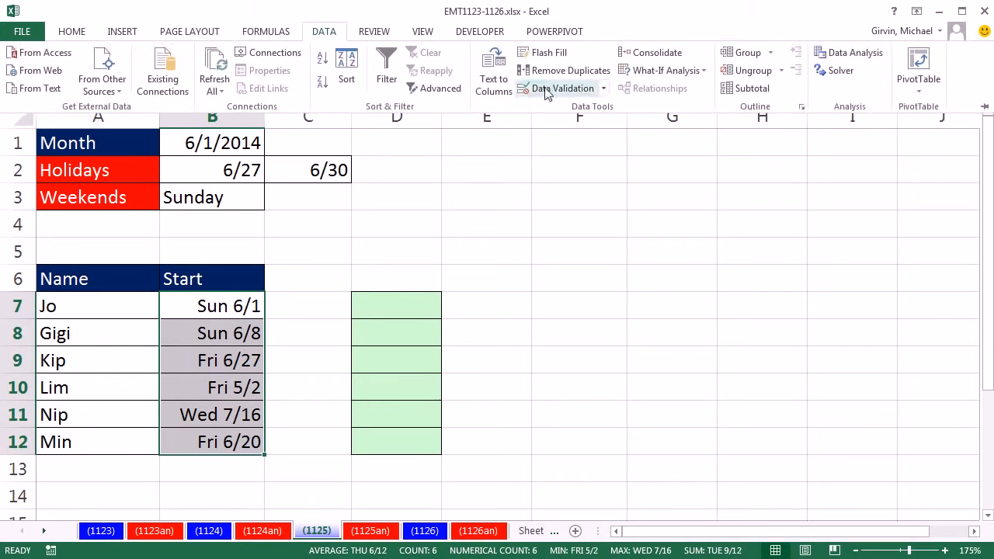
pyautogui.click(602, 88)
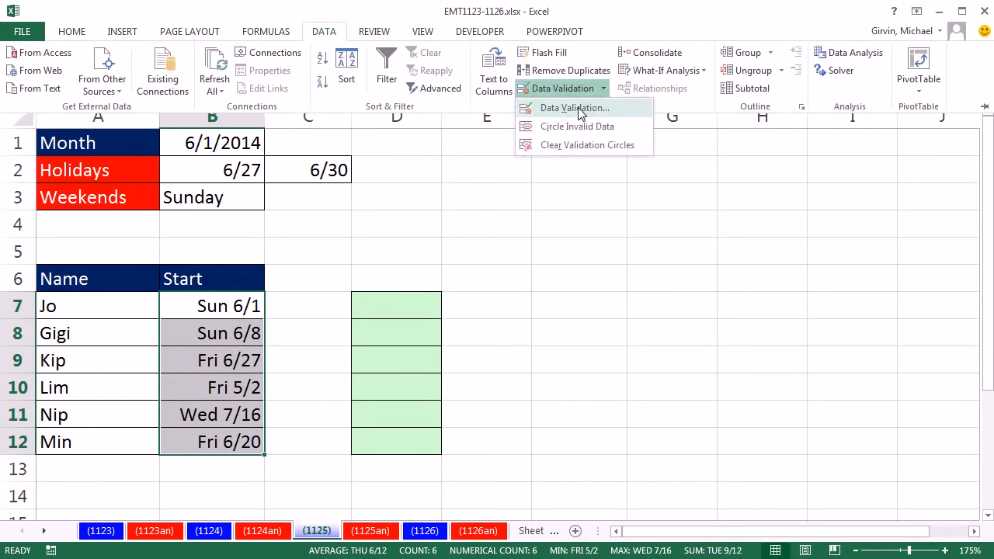
pyautogui.click(574, 108)
pyautogui.click(430, 156)
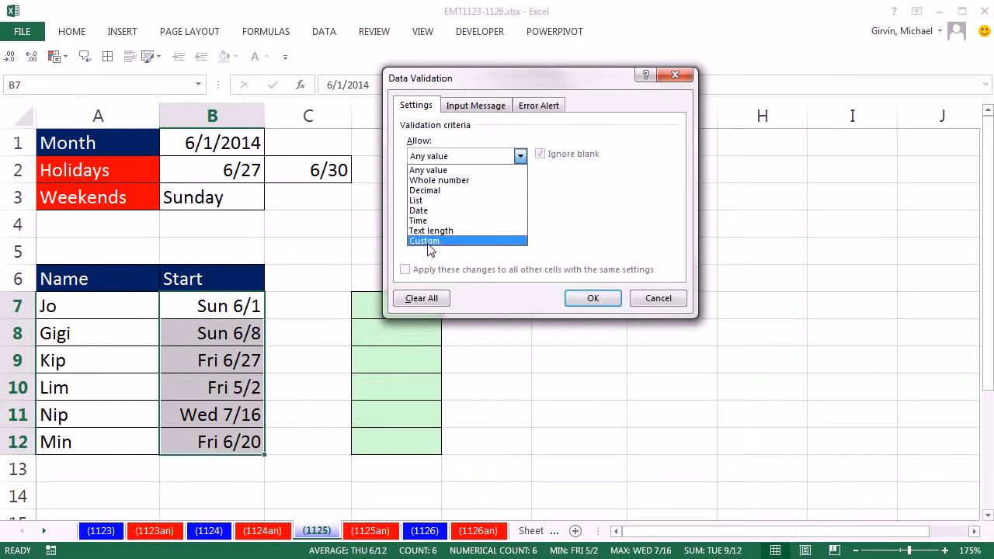
pyautogui.press('Escape')
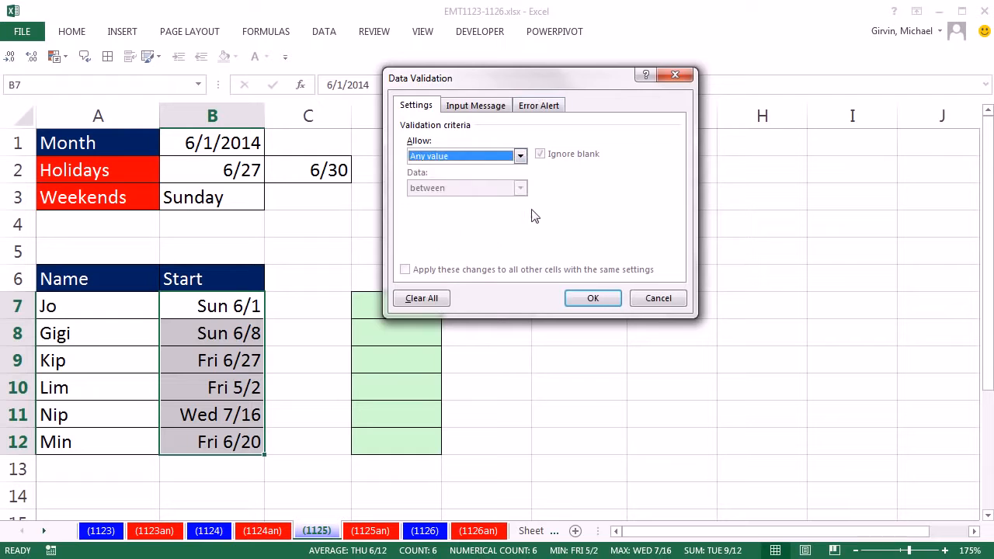
pyautogui.press('Escape')
pyautogui.click(414, 302)
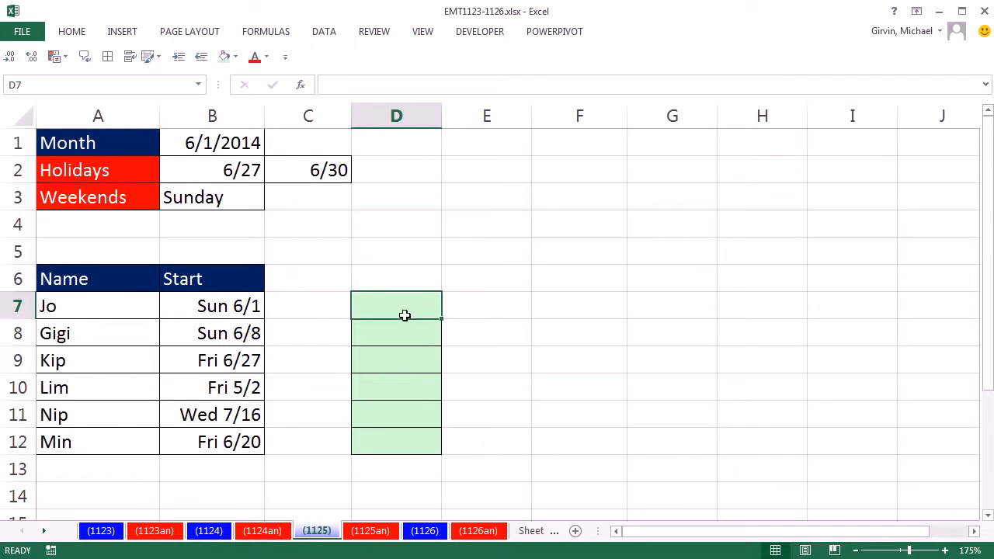
pyautogui.moveTo(216, 303); pyautogui.dragTo(208, 441)
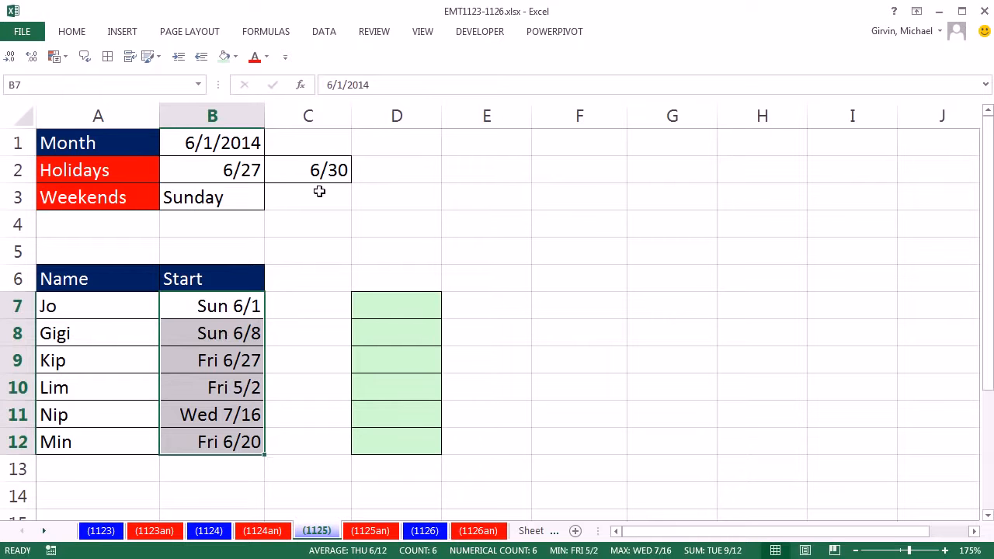
pyautogui.click(235, 169)
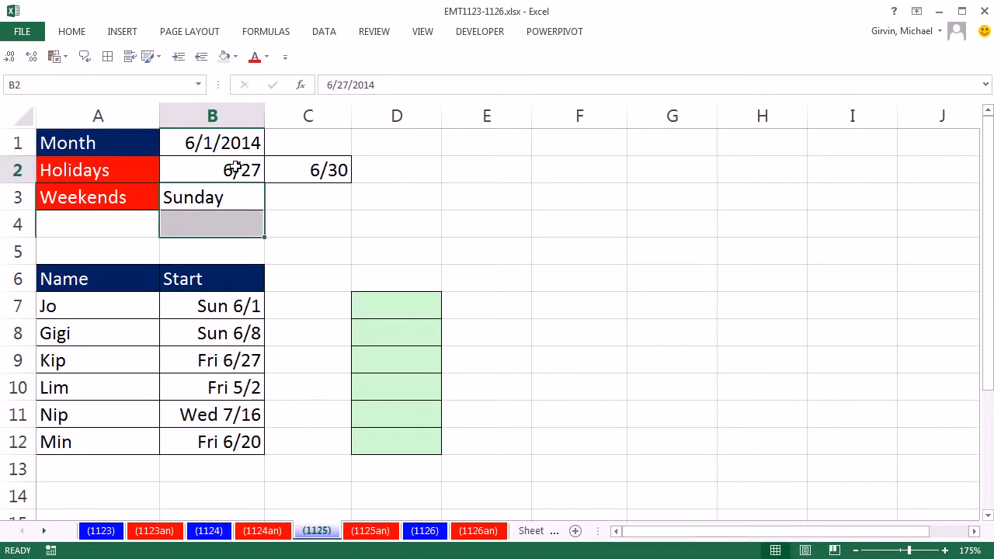
pyautogui.click(324, 169)
pyautogui.click(216, 196)
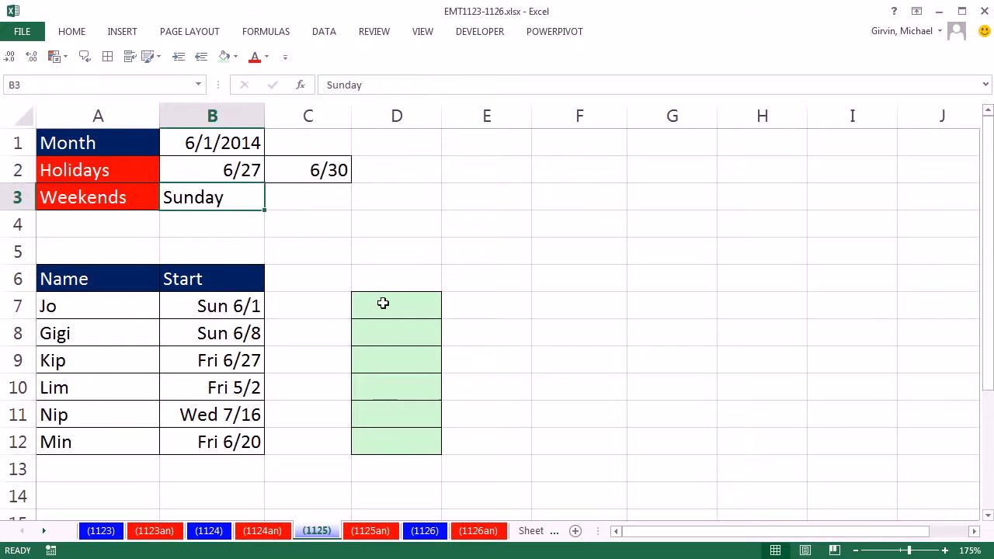
# Step: Begin a NETWORKDAYS.INTL formula in D7 with B7 as both the start date and the end date
pyautogui.click(384, 301)
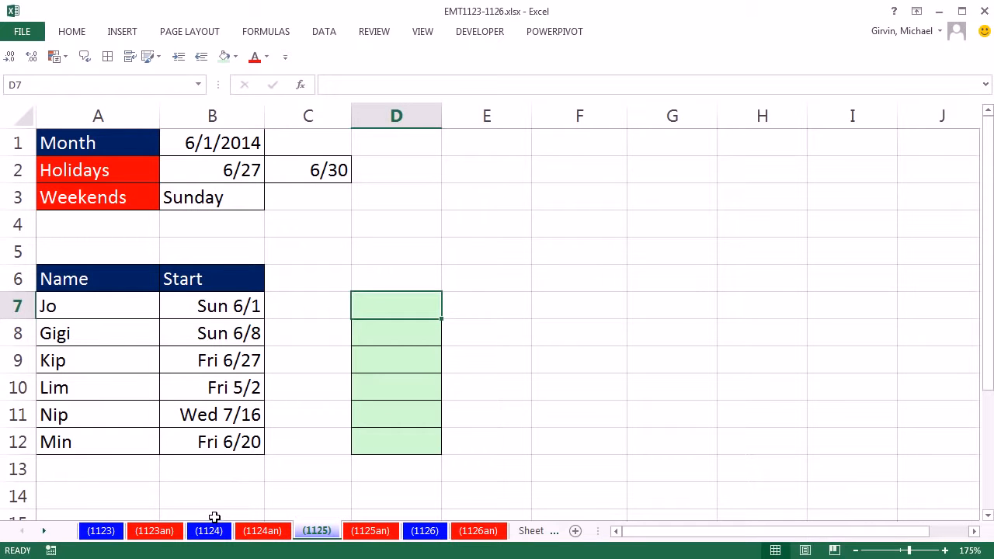
pyautogui.write('=net')
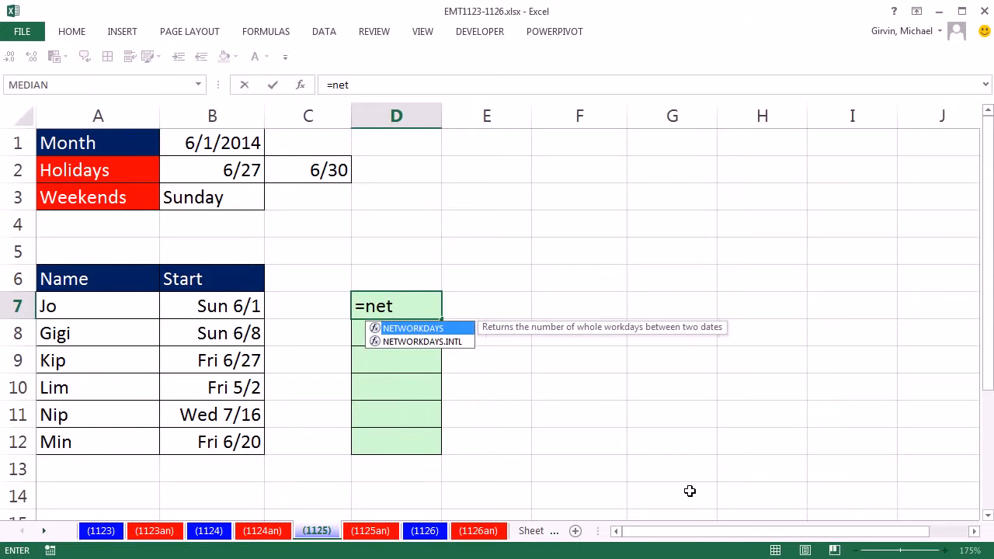
pyautogui.press('Down')
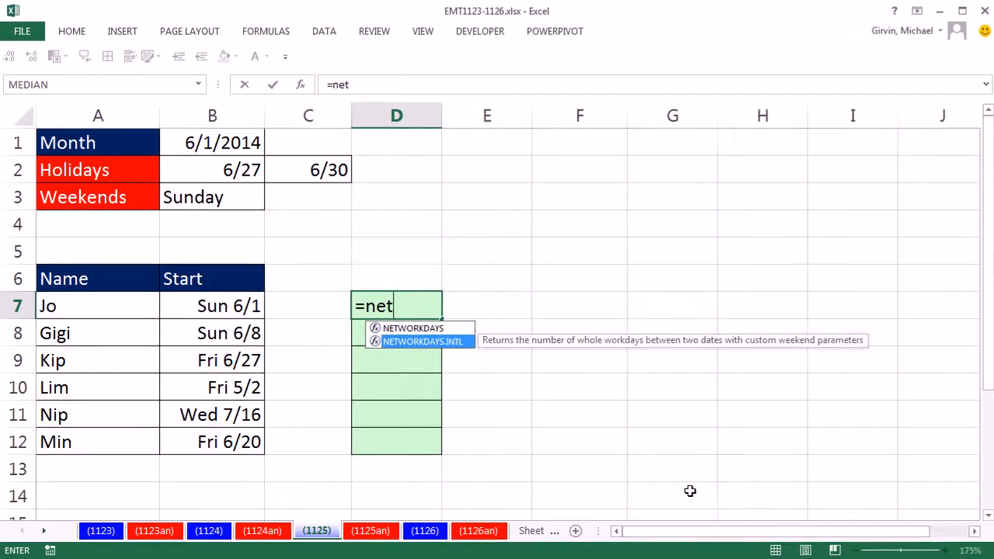
pyautogui.press('Tab')
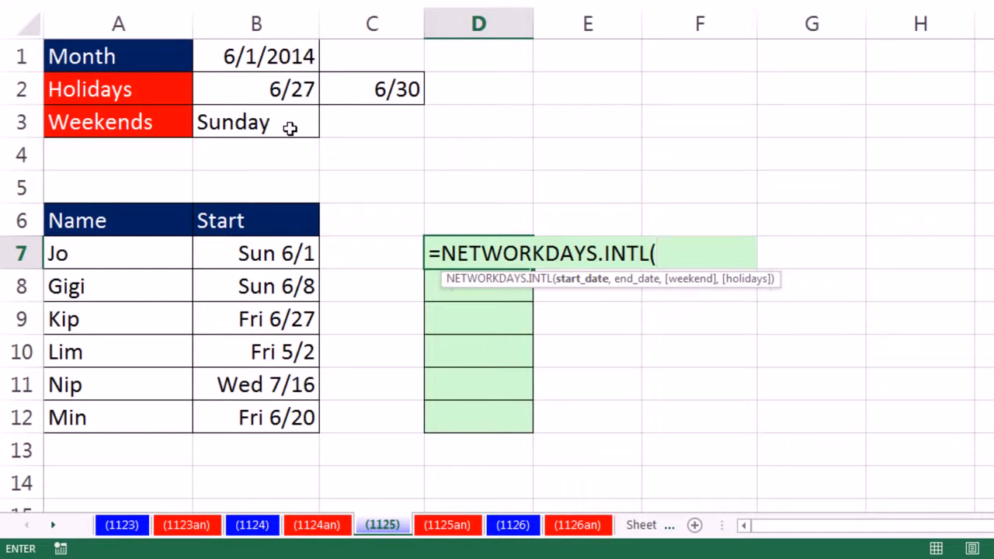
pyautogui.click(264, 251)
pyautogui.write(',')
pyautogui.click(277, 253)
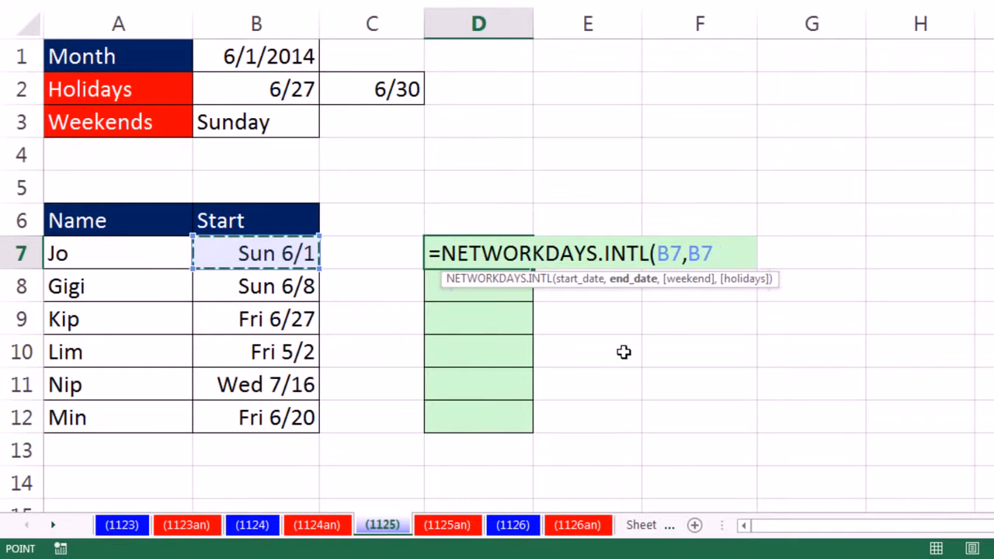
# Step: Complete the D7 formula with weekend code 11 (Sunday only) and holidays $B$2:$C$2, and fill it down to D12
pyautogui.write(',')
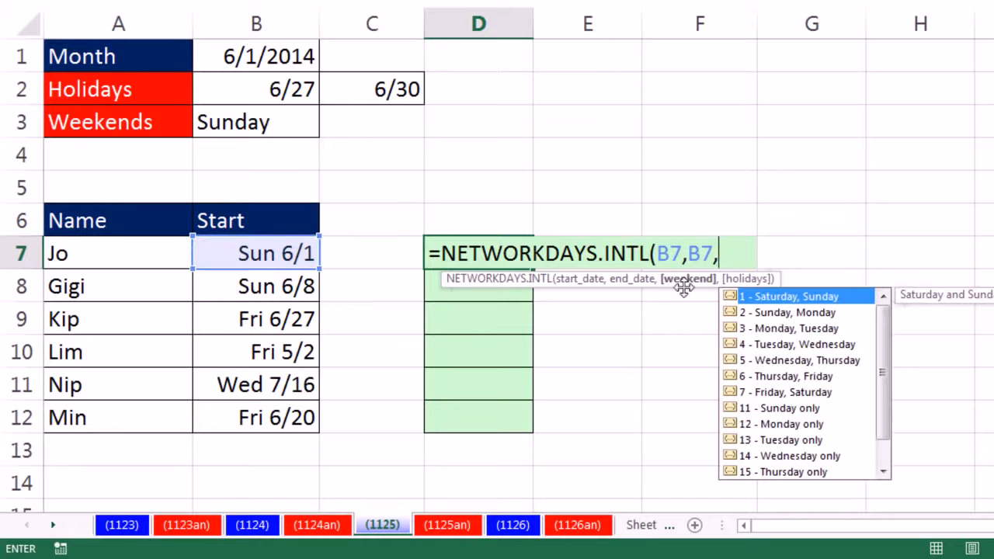
pyautogui.doubleClick(782, 416)
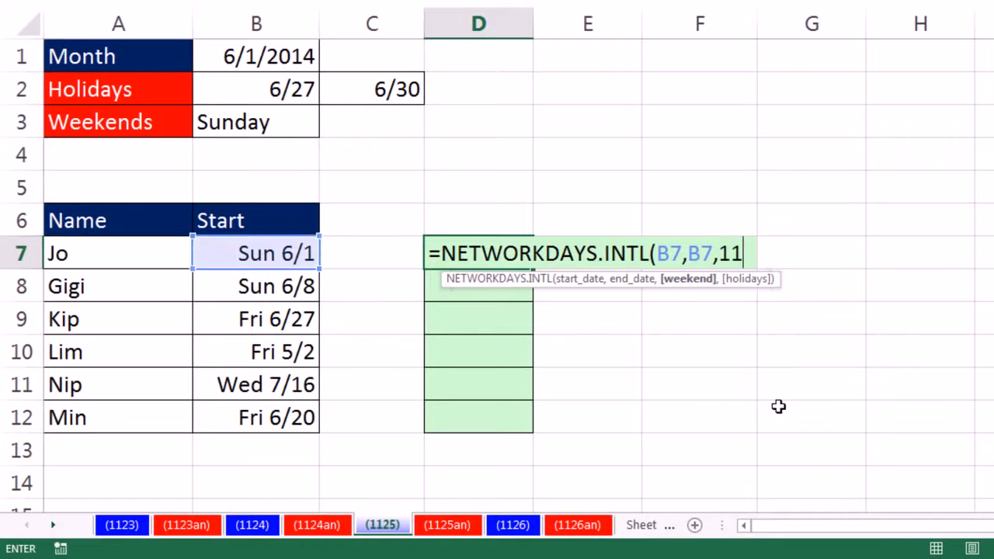
pyautogui.write(',')
pyautogui.moveTo(256, 89); pyautogui.dragTo(377, 89)
pyautogui.press('F4')
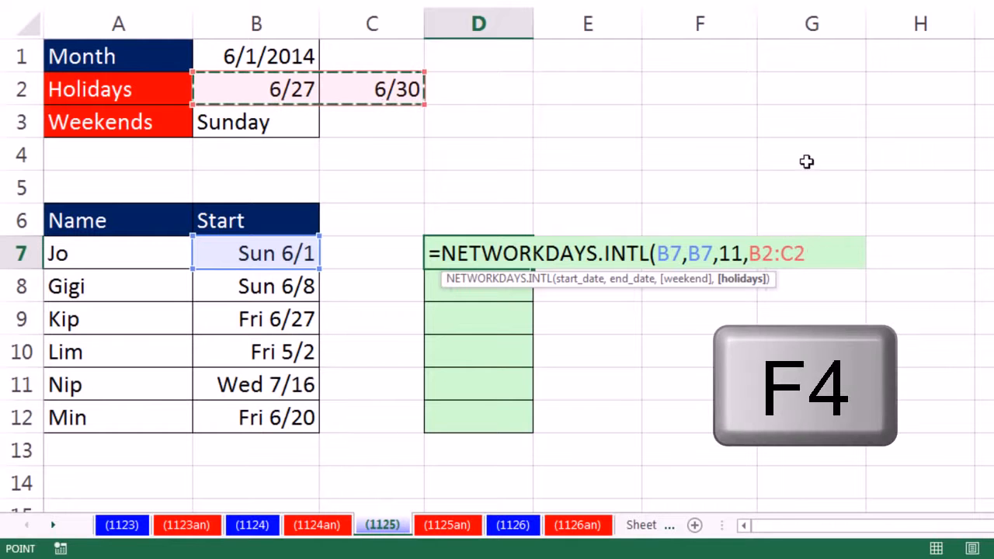
pyautogui.write(')')
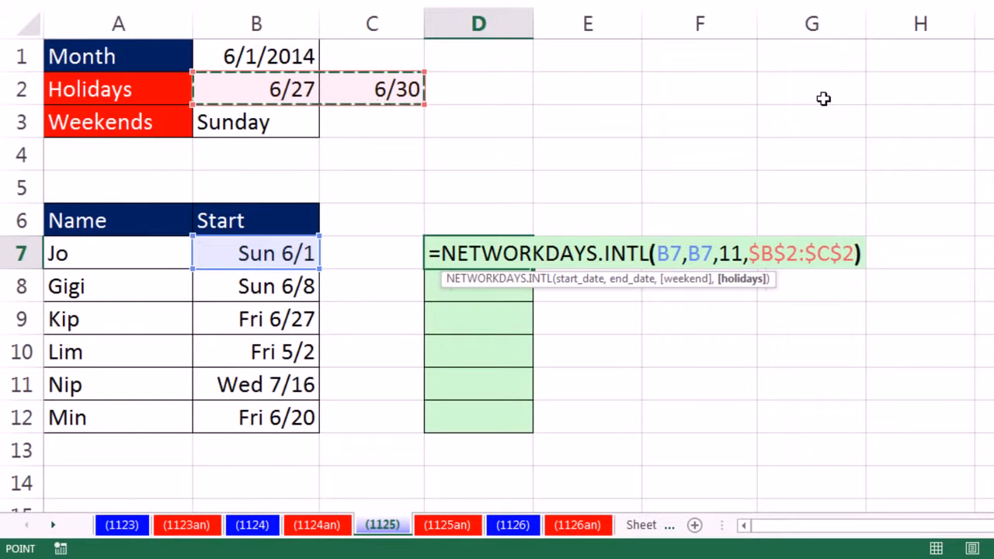
pyautogui.hotkey('ctrl', 'Return')
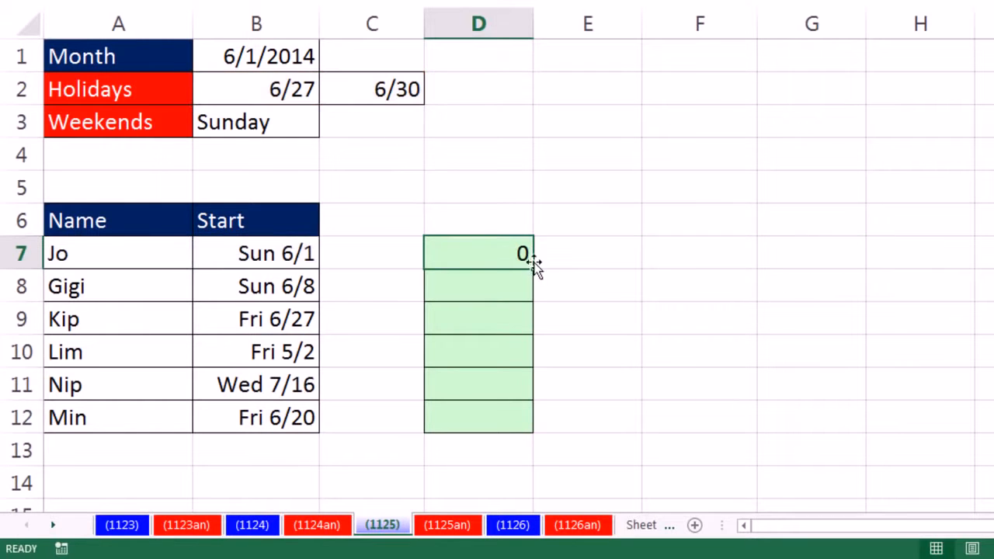
pyautogui.moveTo(536, 270); pyautogui.dragTo(524, 426)
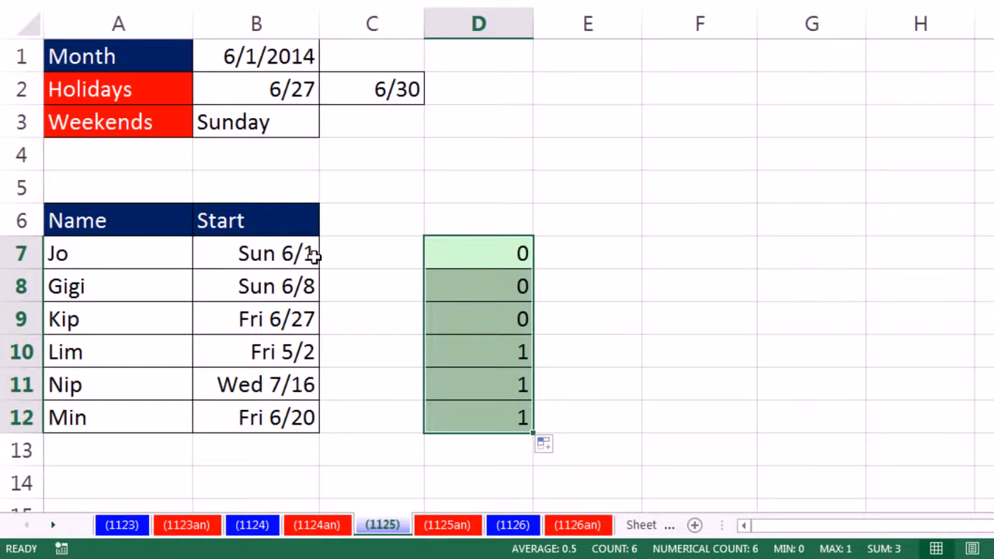
# Step: Check the column D results against the start dates, holidays and weekend day, and inspect the formula in D7
pyautogui.click(314, 254)
pyautogui.click(297, 284)
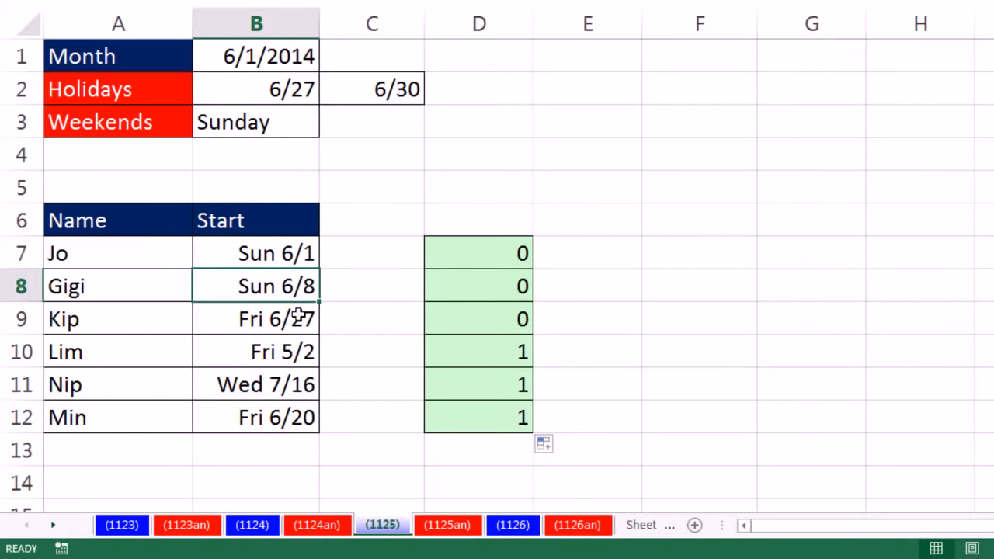
pyautogui.click(298, 318)
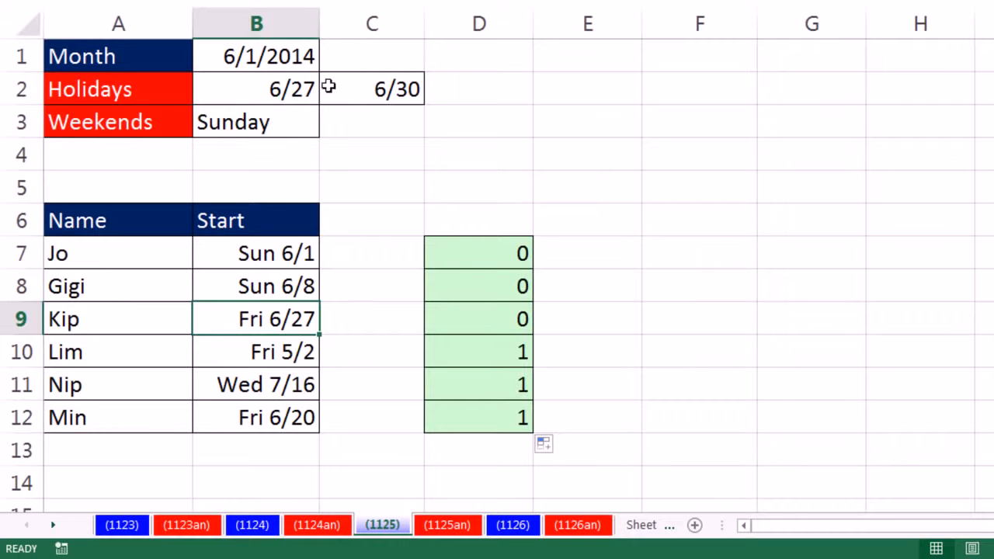
pyautogui.click(273, 84)
pyautogui.click(379, 89)
pyautogui.click(292, 113)
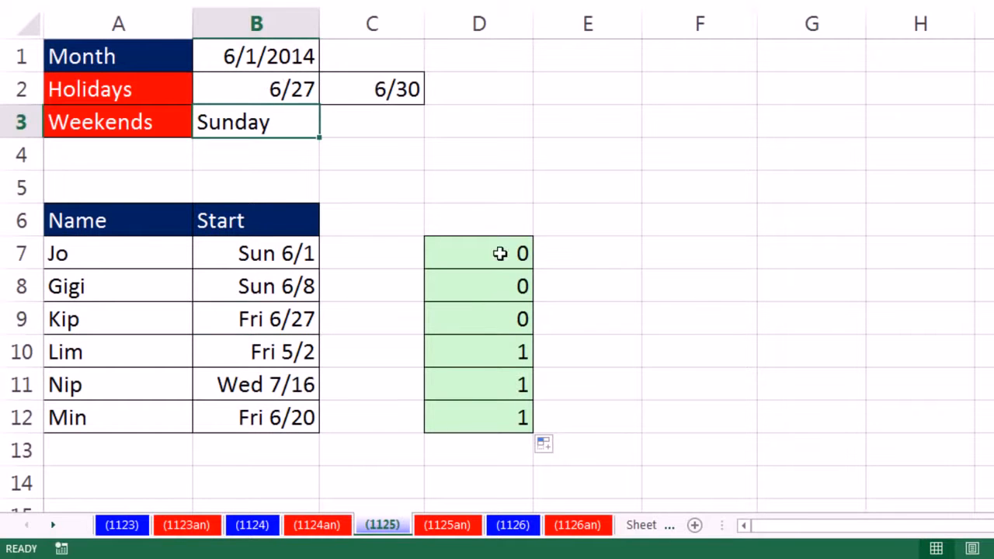
pyautogui.click(502, 253)
pyautogui.press('F2')
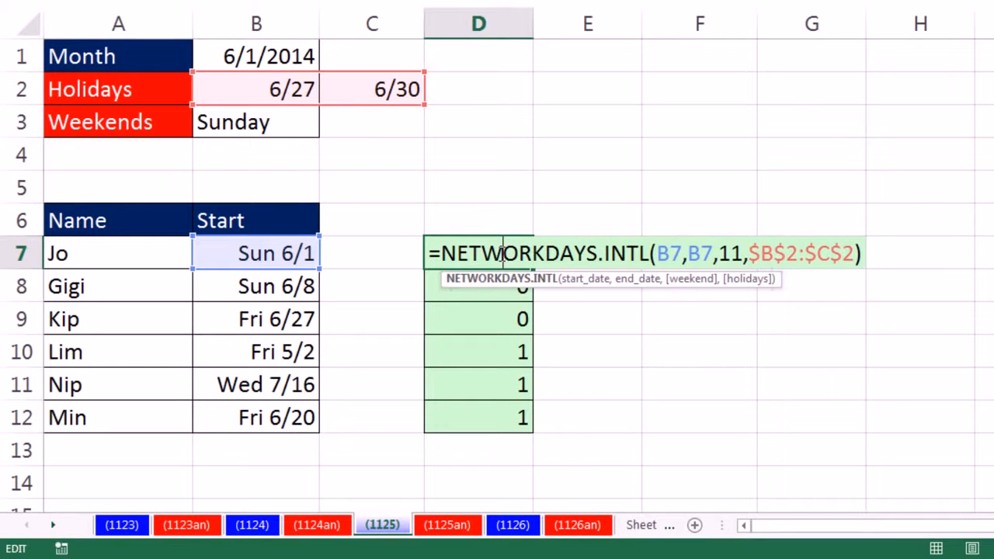
pyautogui.hotkey('ctrl', 'Return')
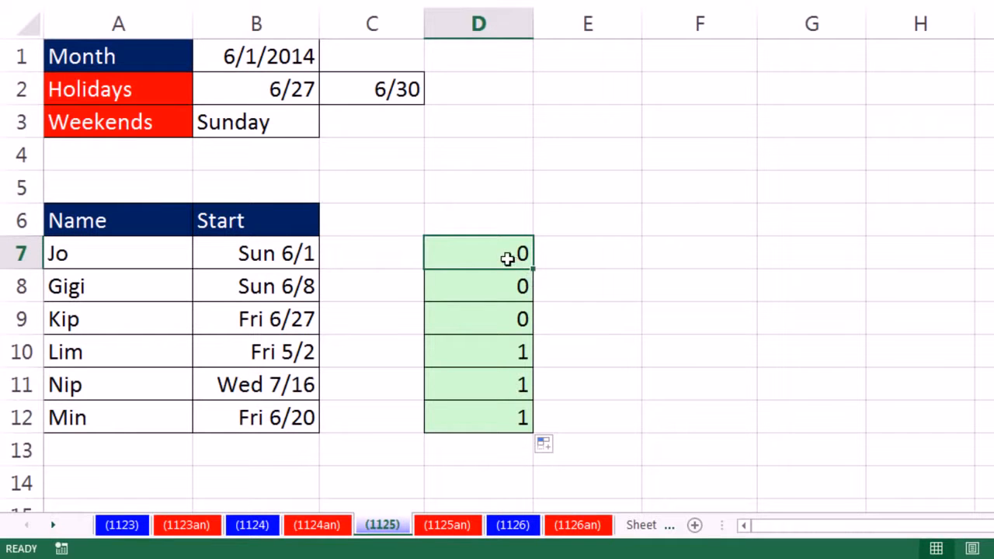
# Step: Insert an opening AND( in front of NETWORKDAYS.INTL in the D7 formula, making it the first logical test
pyautogui.doubleClick(507, 258)
pyautogui.click(443, 256)
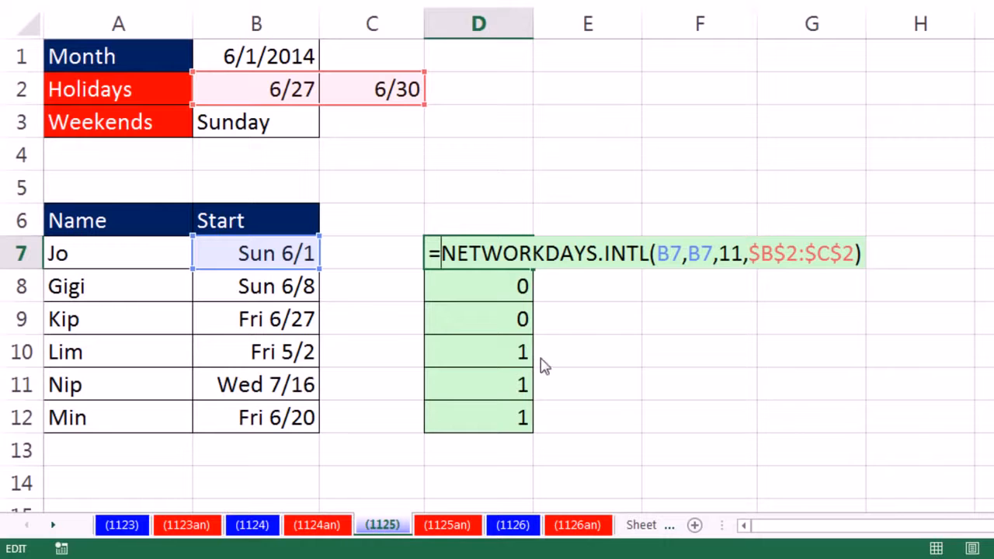
pyautogui.write('and')
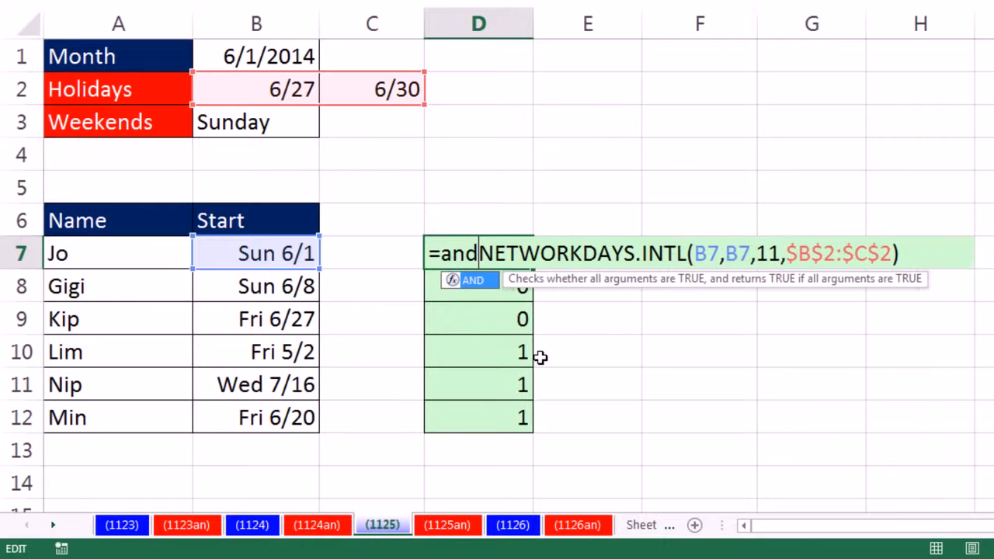
pyautogui.press('Tab')
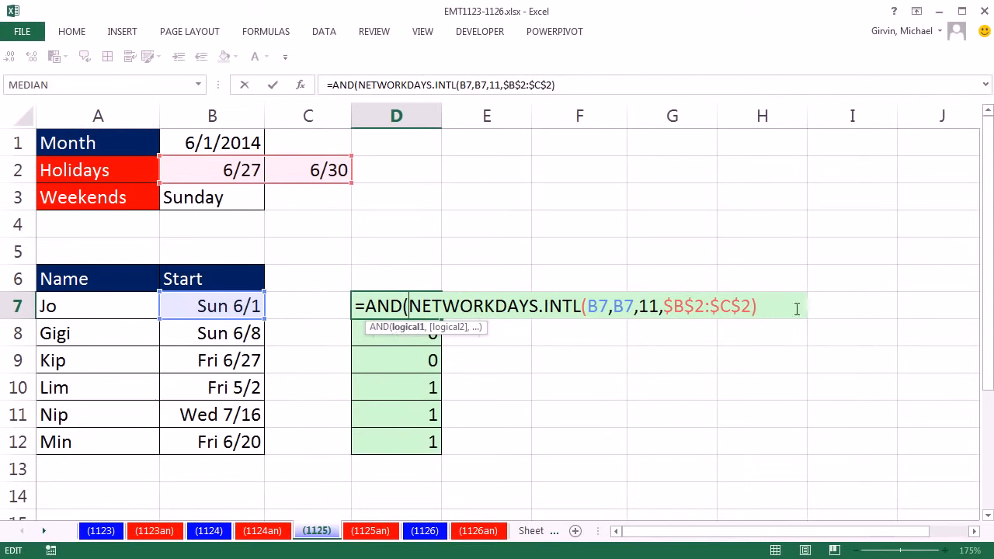
# Step: Add a second logical test B7>=$B$1 to the AND formula in D7, with the month cell as an absolute reference
pyautogui.write(',')
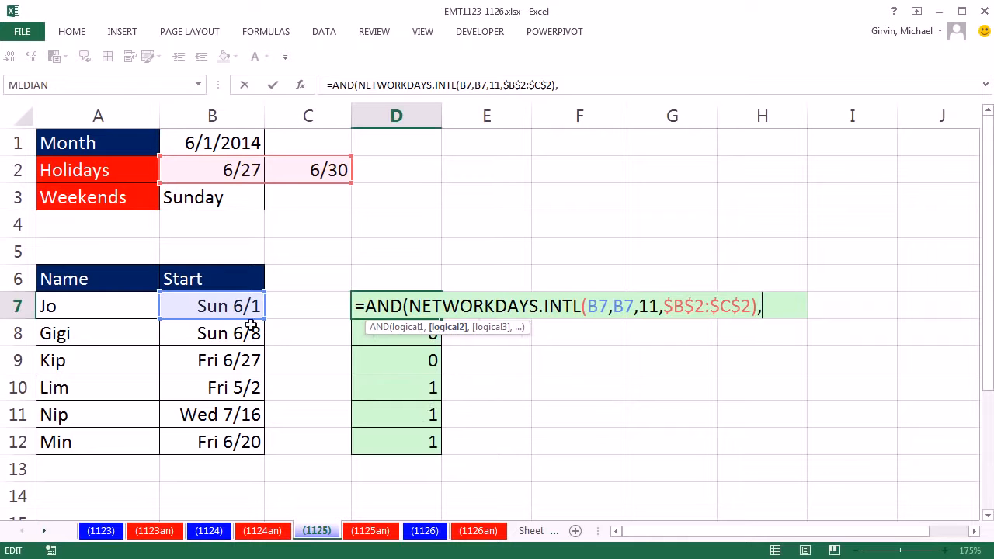
pyautogui.click(190, 307)
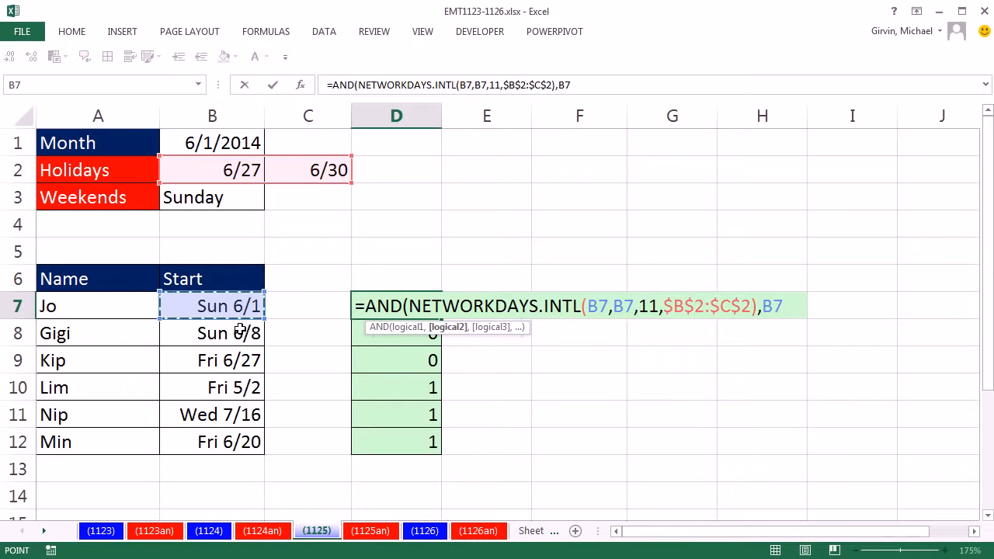
pyautogui.write('>=')
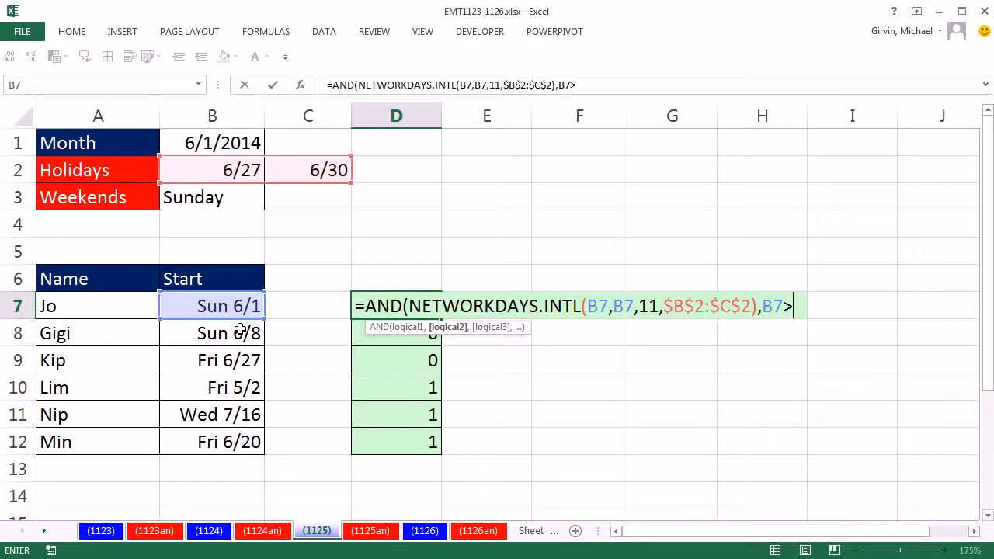
pyautogui.click(220, 142)
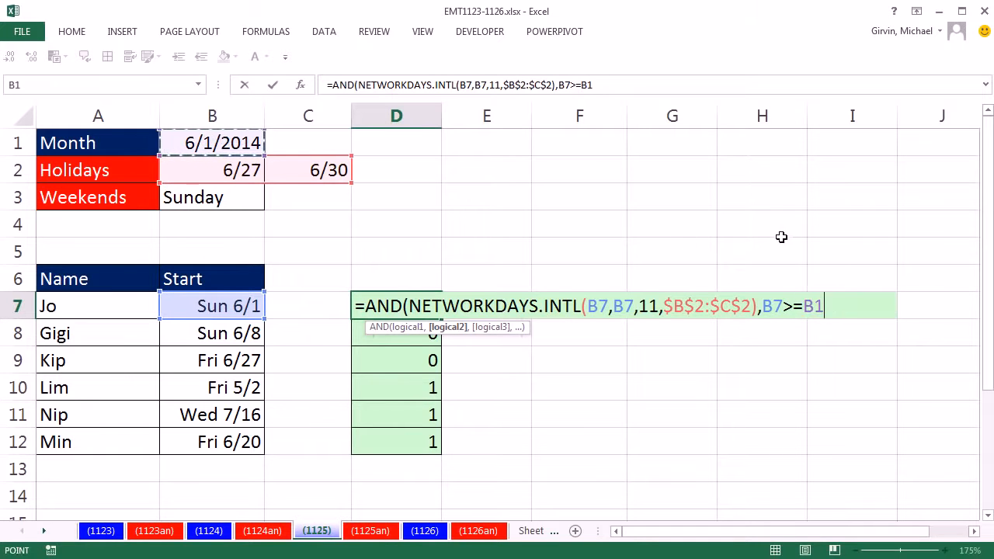
pyautogui.press('F4')
pyautogui.write(',')
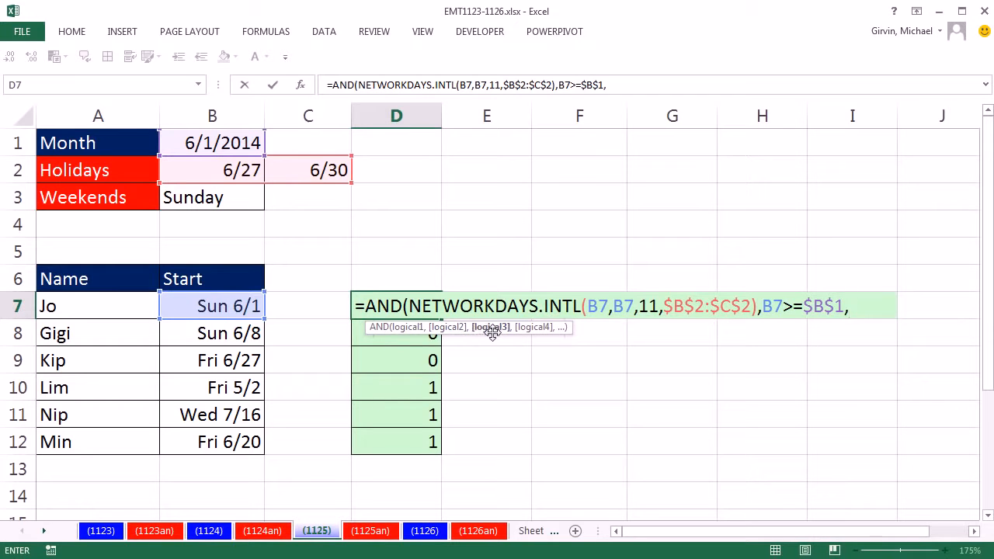
# Step: Add a third logical test B7<=EOMONTH($B$1,0) to the AND formula in D7
pyautogui.click(222, 308)
pyautogui.write('<=')
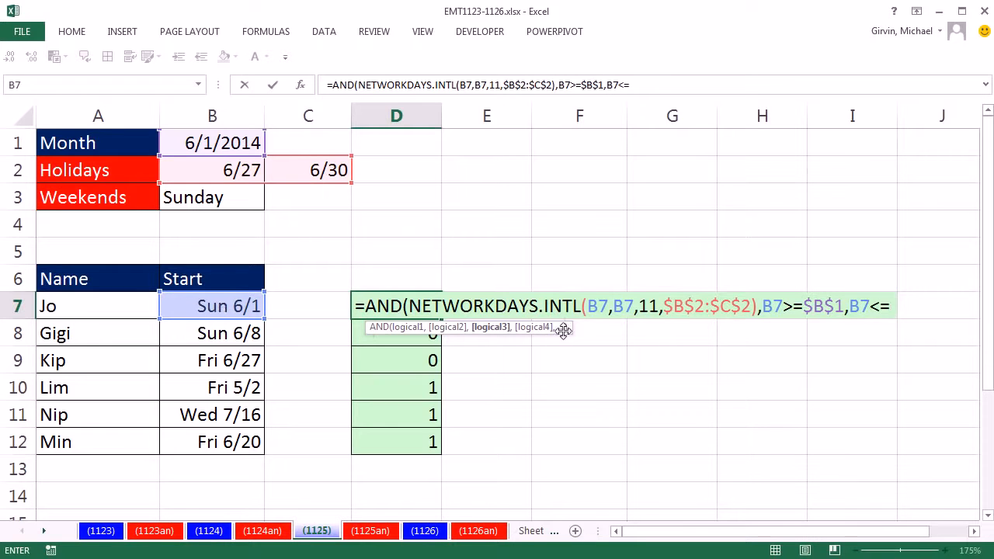
pyautogui.moveTo(563, 327); pyautogui.dragTo(839, 343)
pyautogui.click(896, 295)
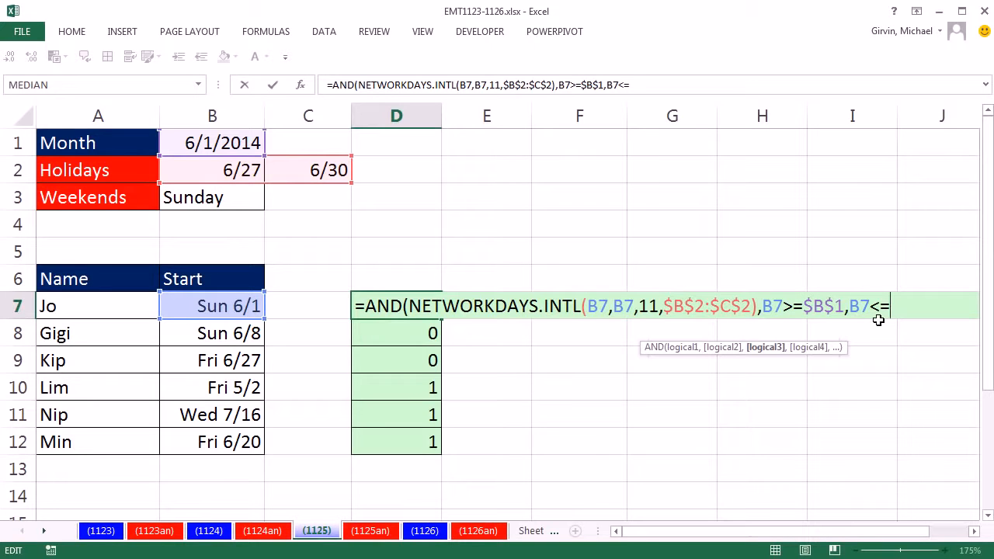
pyautogui.write('eo')
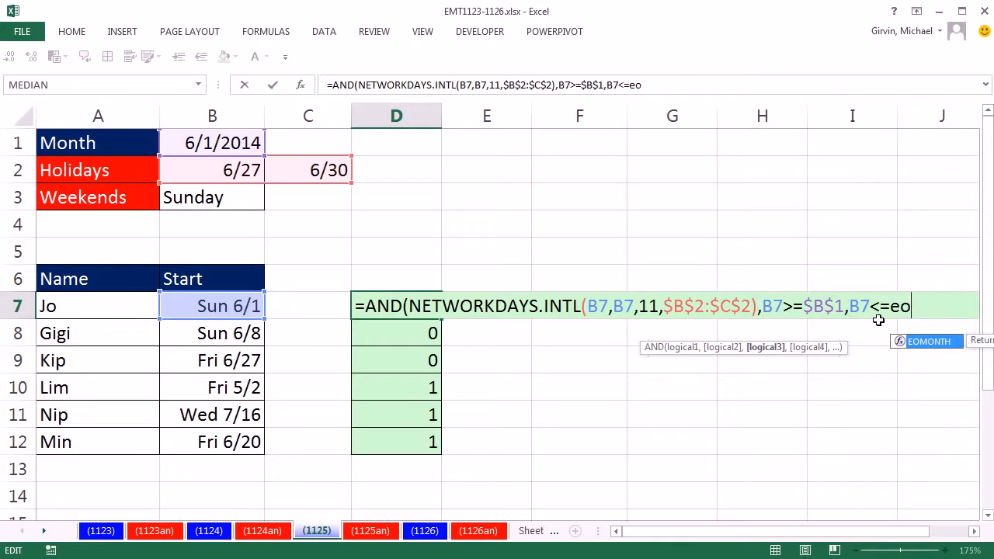
pyautogui.press('Tab')
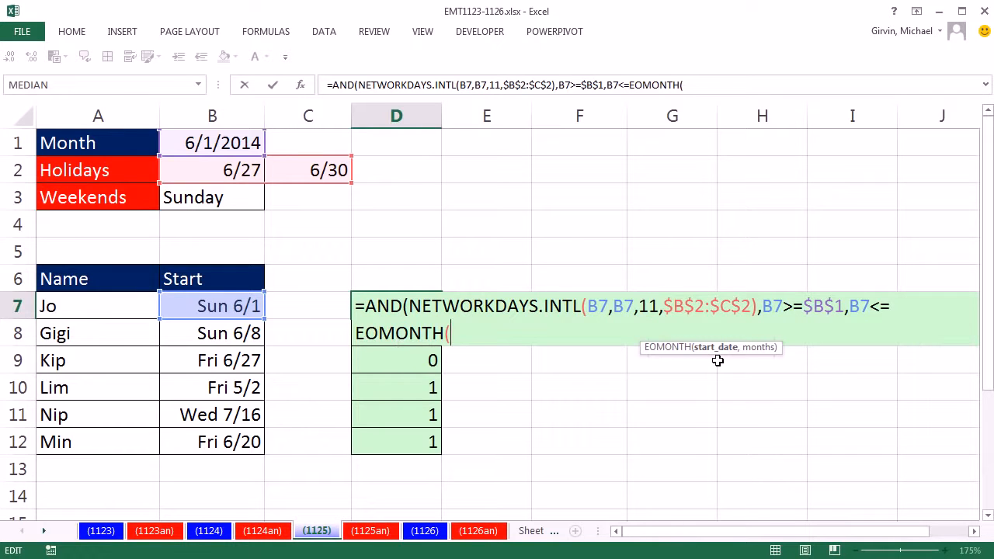
pyautogui.click(219, 143)
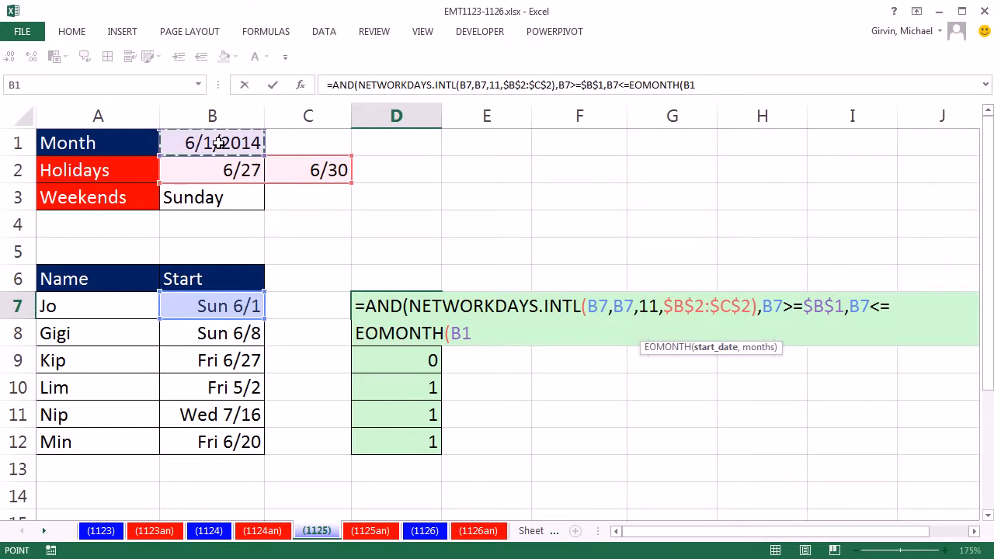
pyautogui.press('F4')
pyautogui.write(',')
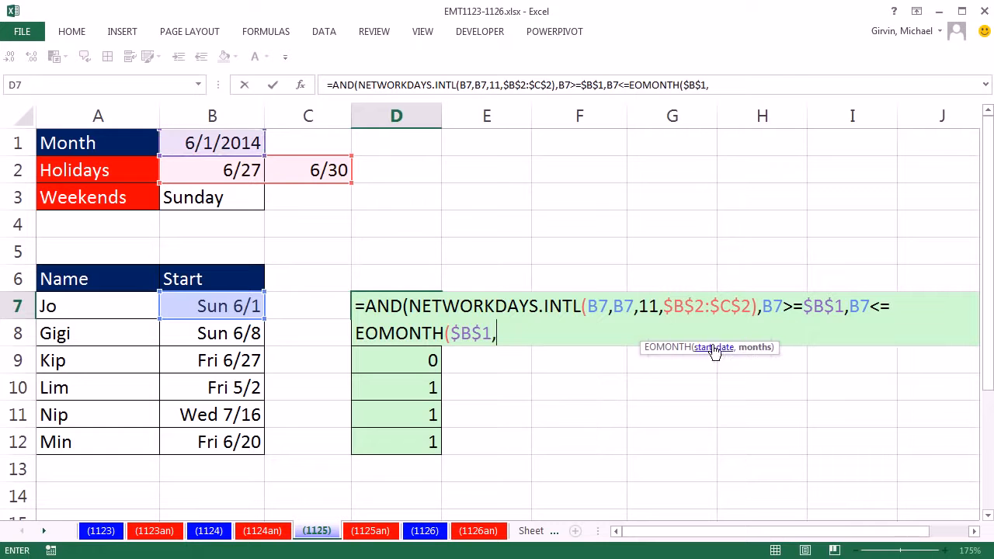
pyautogui.moveTo(734, 348); pyautogui.dragTo(499, 364)
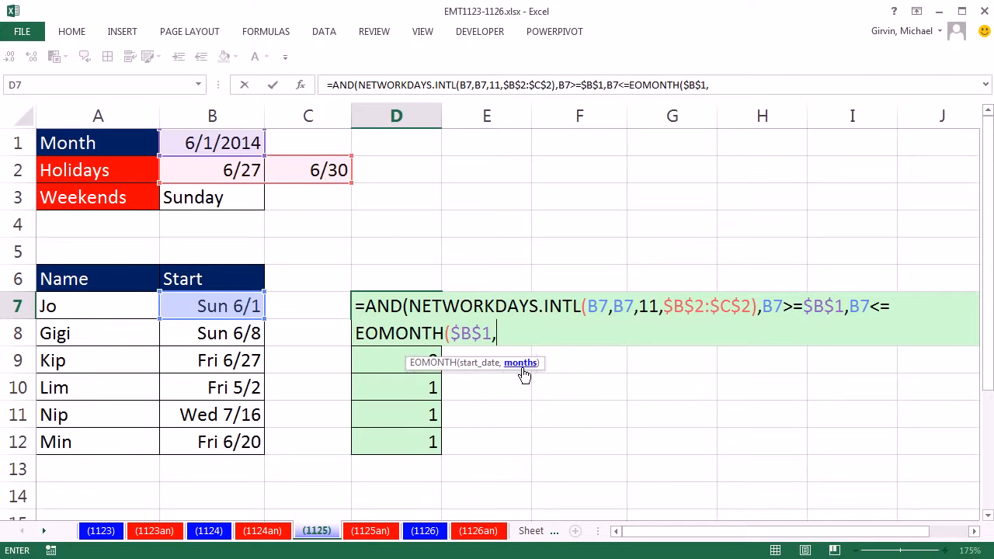
pyautogui.write('0)')
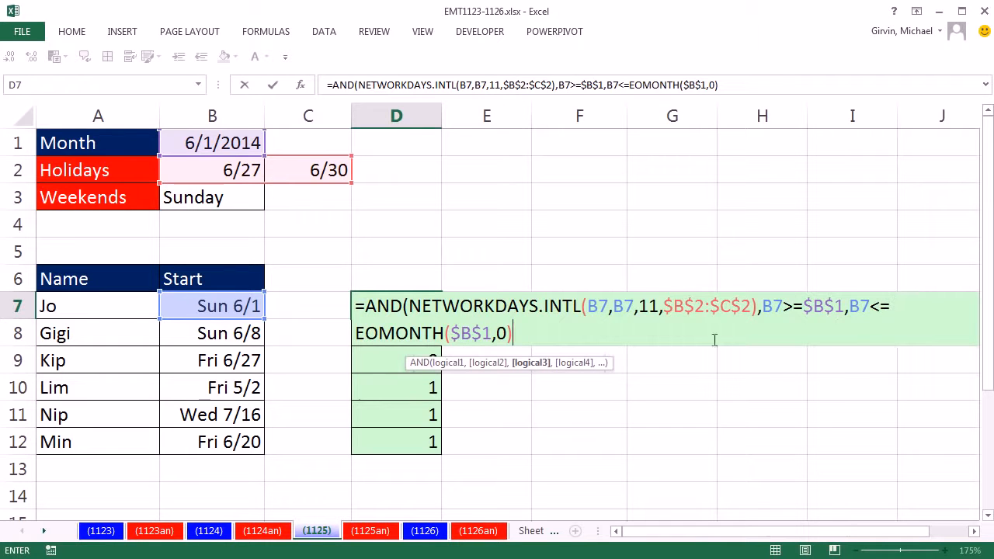
# Step: Review the three logical arguments, close and enter the AND formula in D7, and fill it down to D12
pyautogui.click(534, 367)
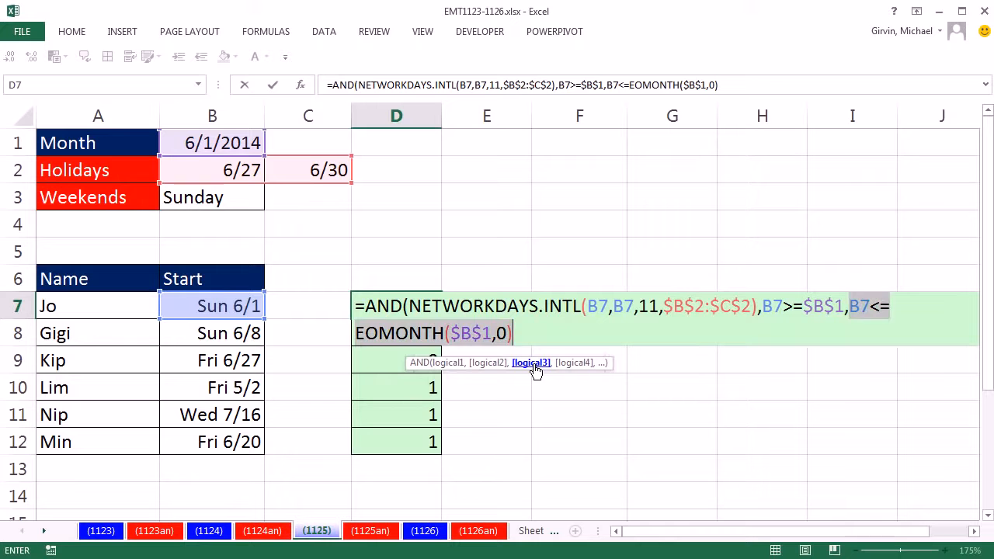
pyautogui.click(481, 364)
pyautogui.click(444, 363)
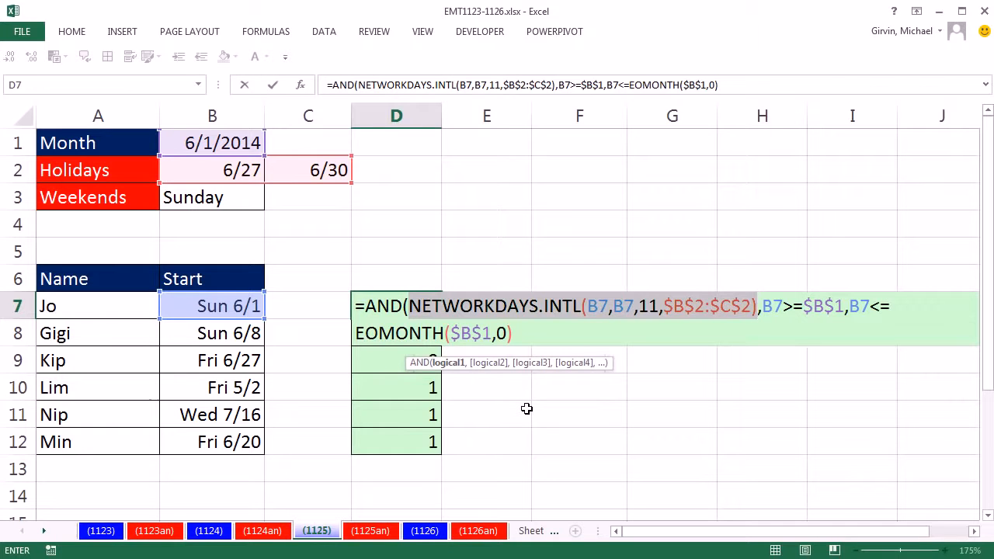
pyautogui.click(532, 333)
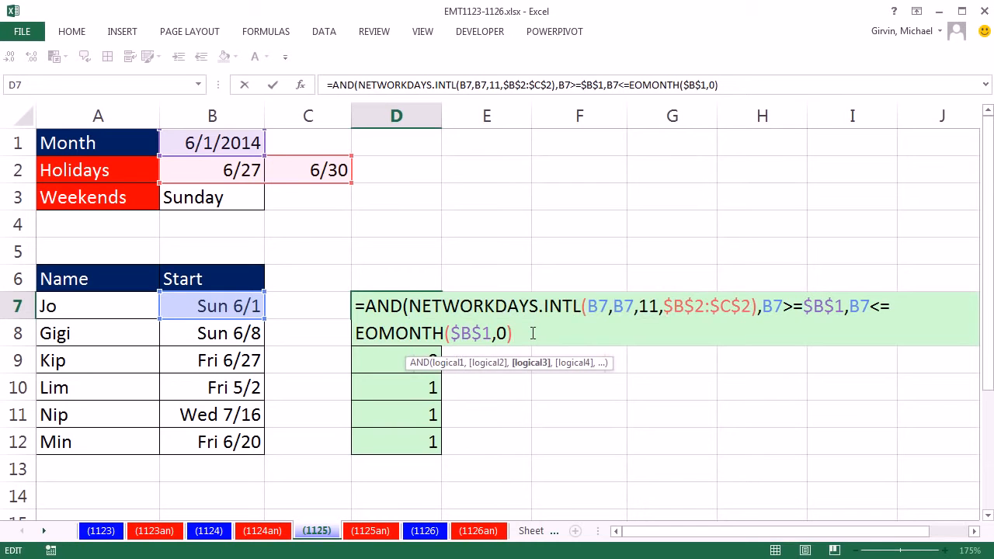
pyautogui.write(')')
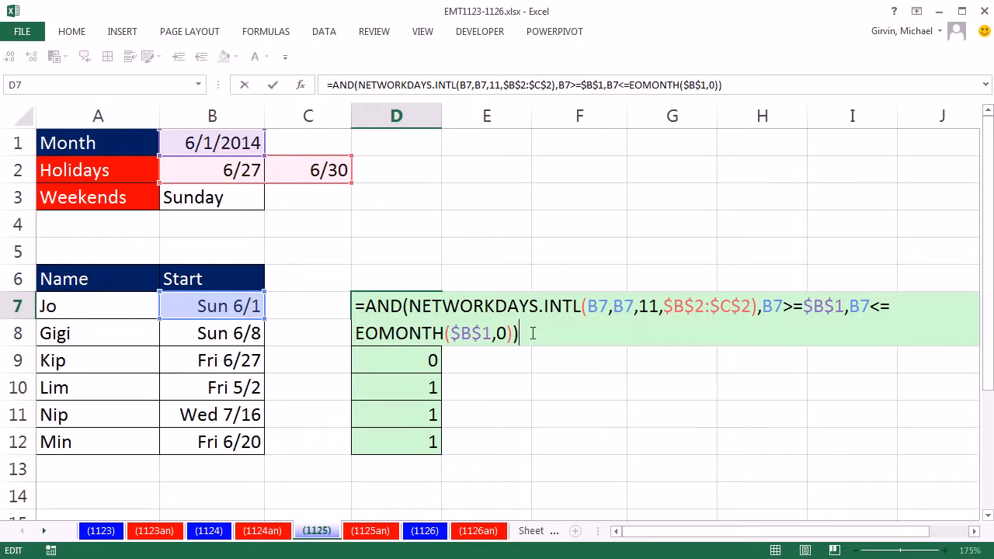
pyautogui.hotkey('ctrl', 'Return')
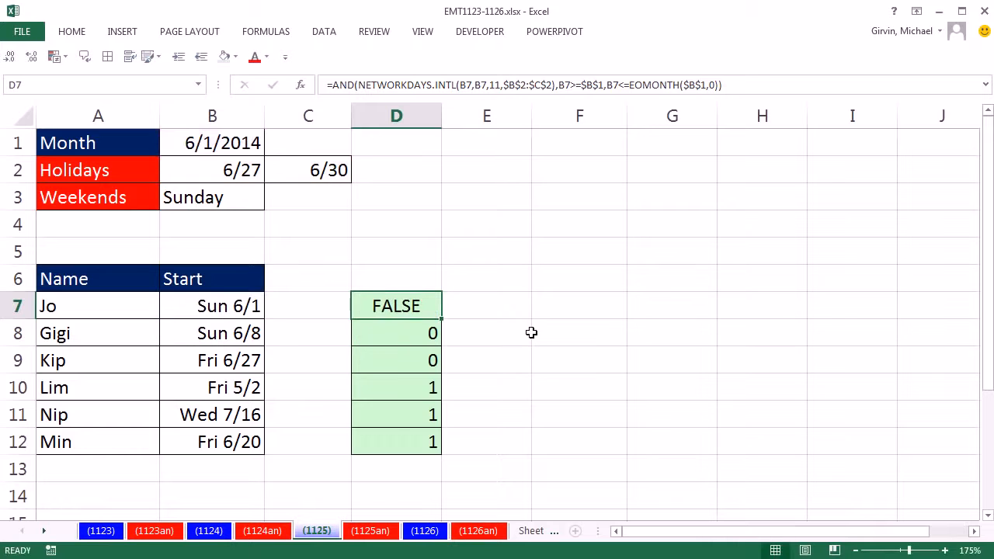
pyautogui.doubleClick(442, 320)
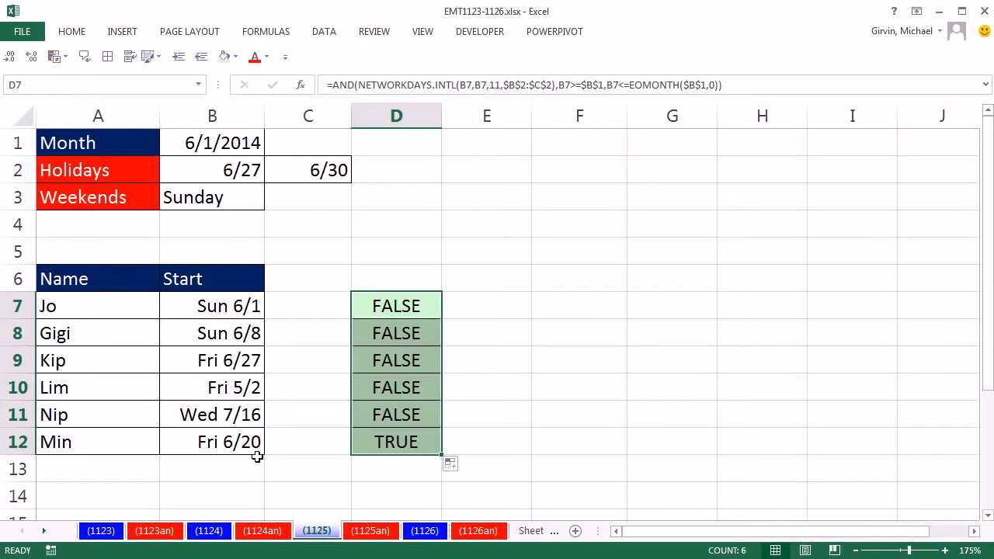
# Step: Evaluate the D12 formula step by step through all three logical tests with Evaluate Formula, and close the evaluation
pyautogui.click(412, 441)
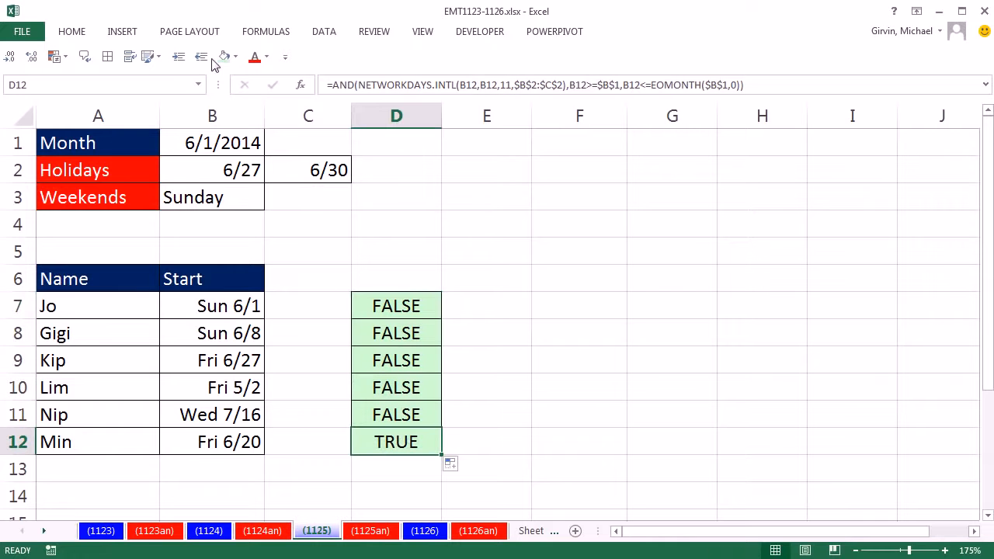
pyautogui.click(265, 35)
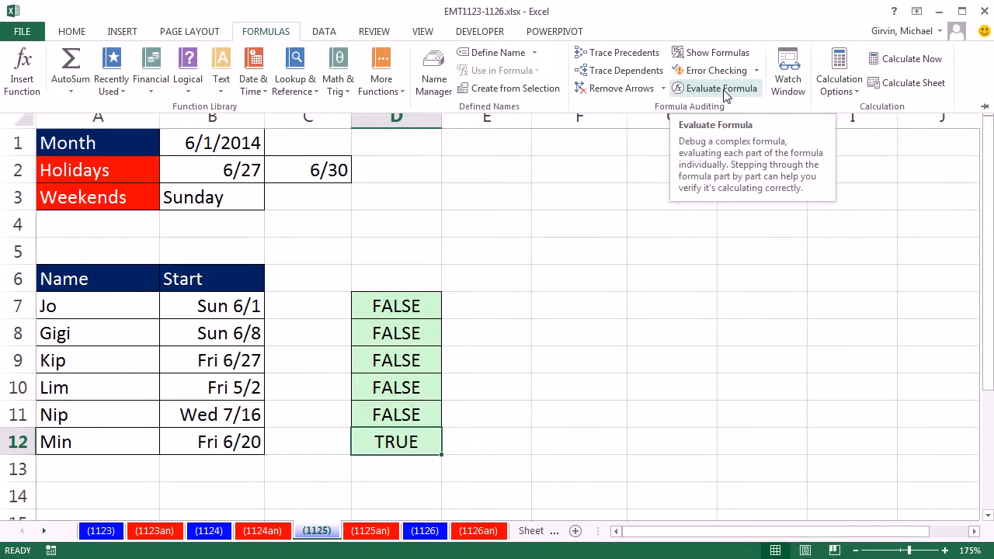
pyautogui.press('Escape')
pyautogui.press('alt')
pyautogui.press('m')
pyautogui.press('v')
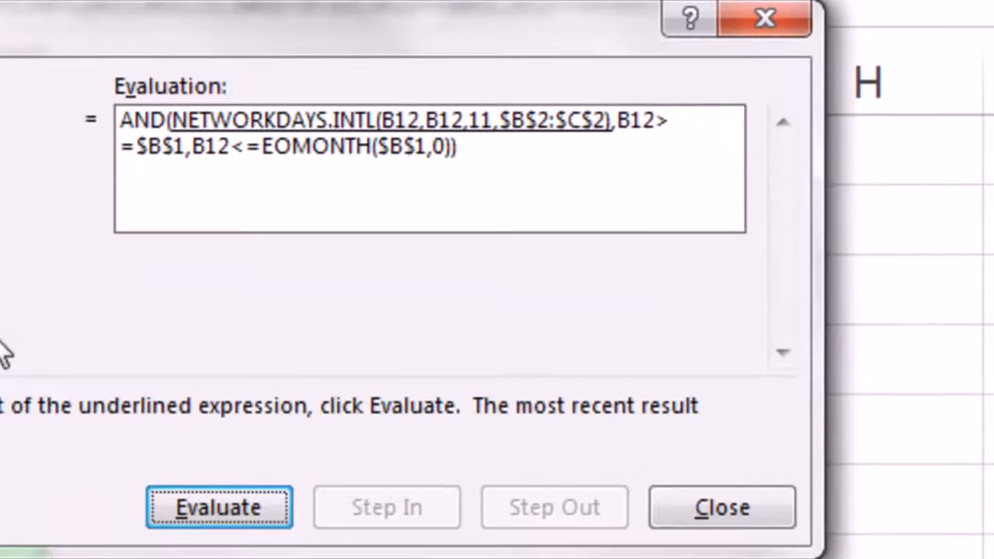
pyautogui.press('Return')
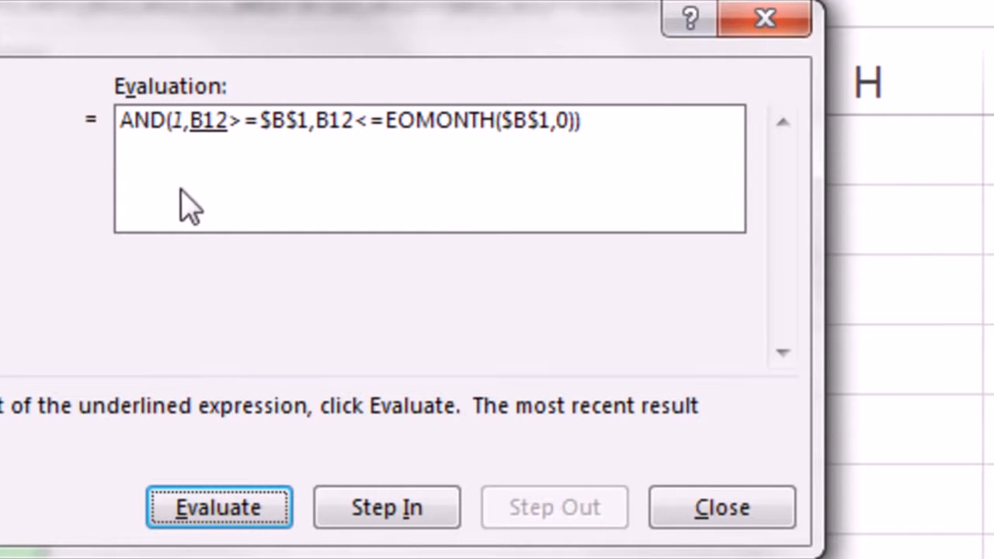
pyautogui.press('Return')
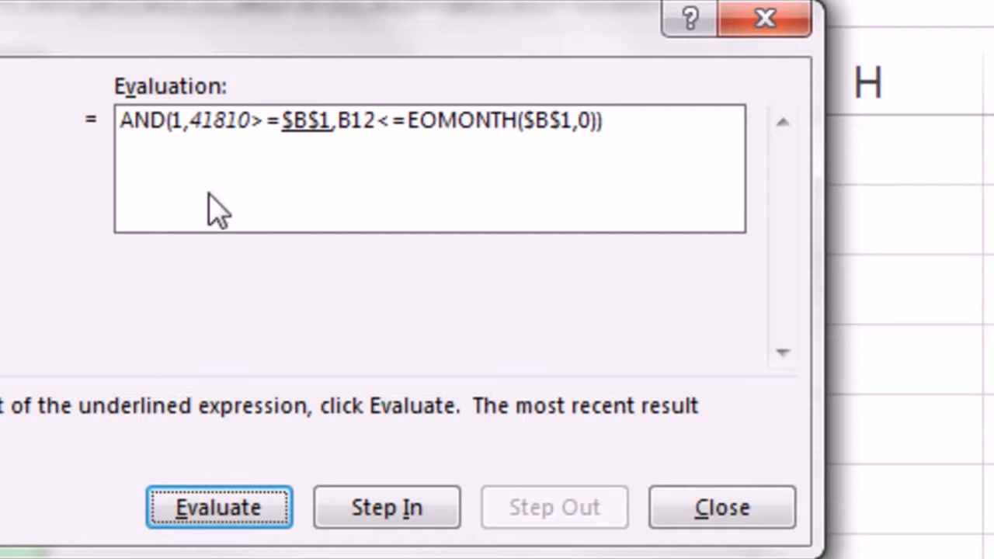
pyautogui.press('Return')
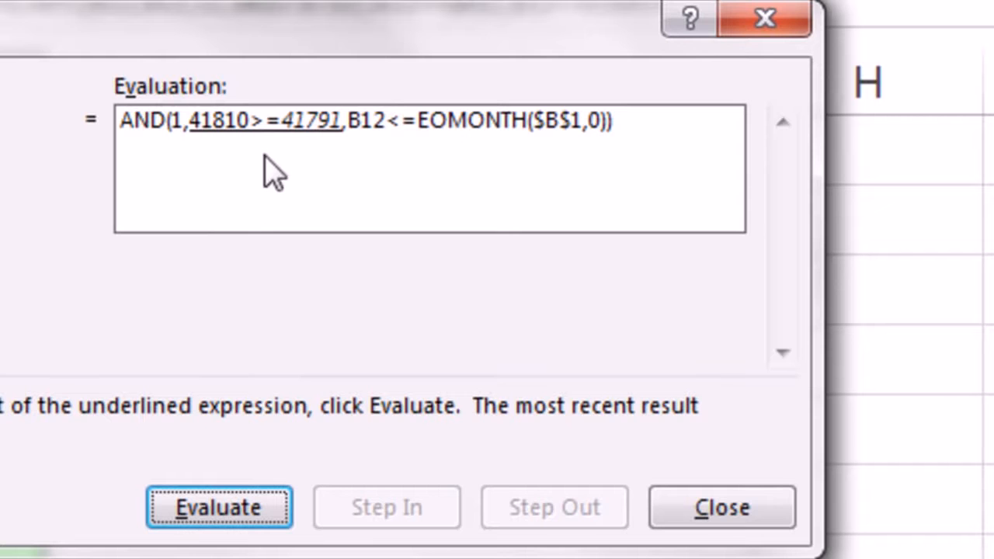
pyautogui.press('Return')
pyautogui.press('Return')
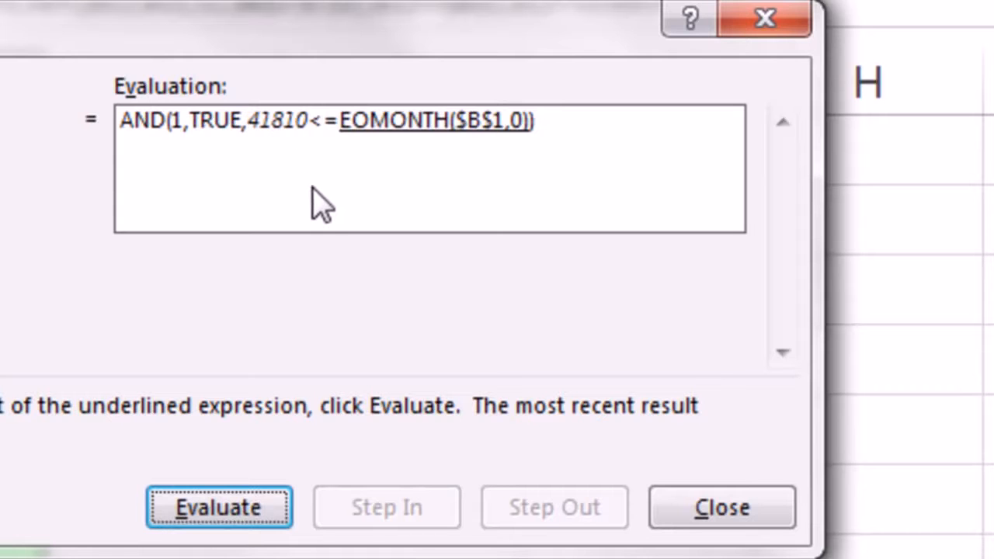
pyautogui.press('Return')
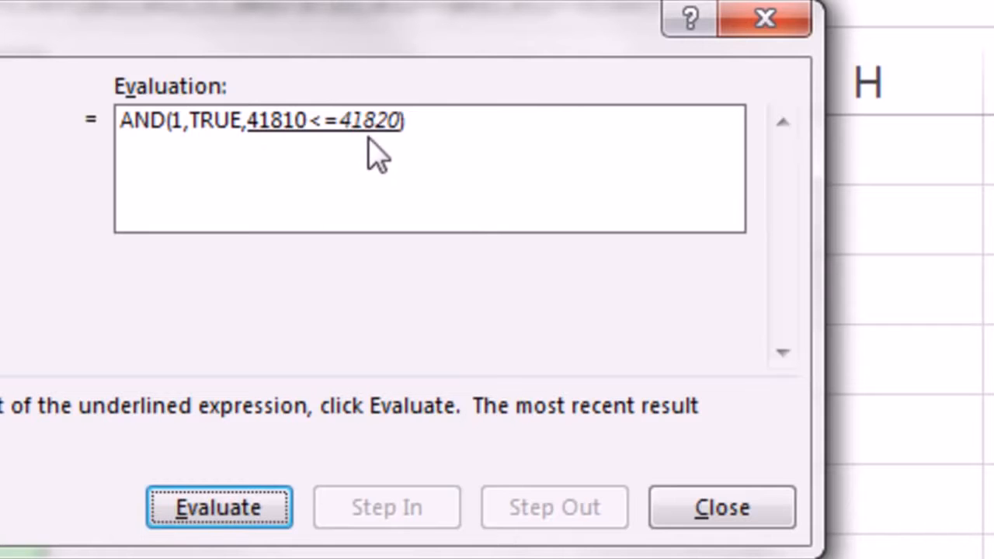
pyautogui.press('Return')
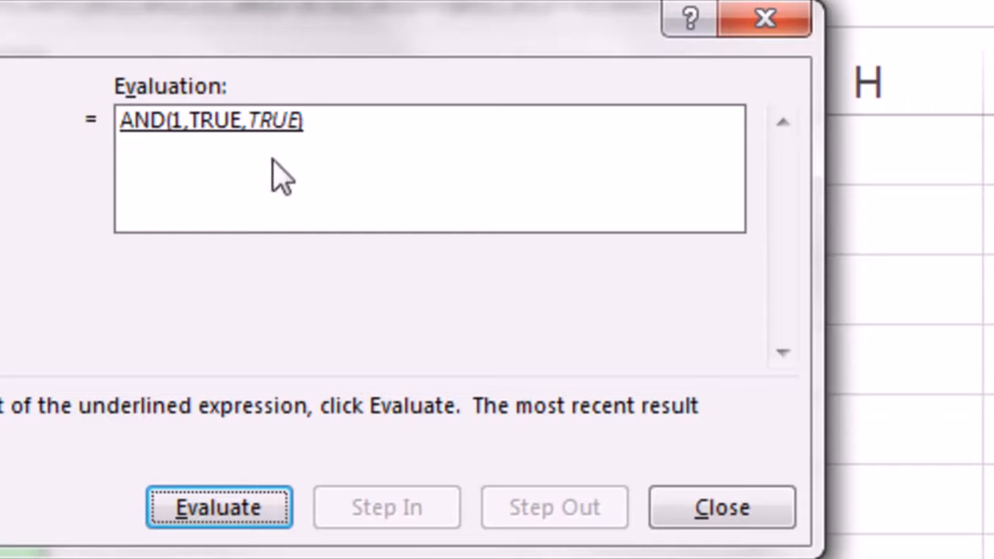
pyautogui.press('Return')
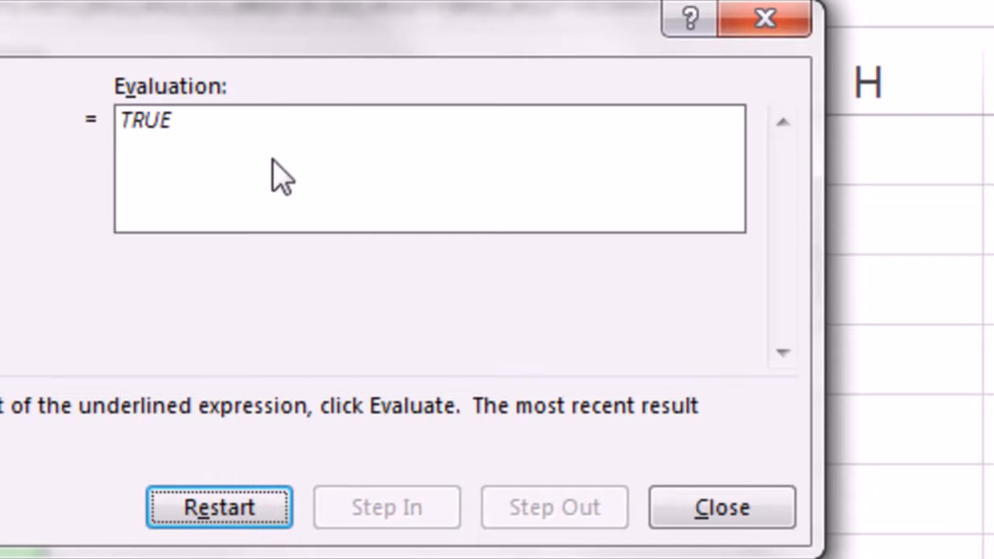
pyautogui.click(717, 508)
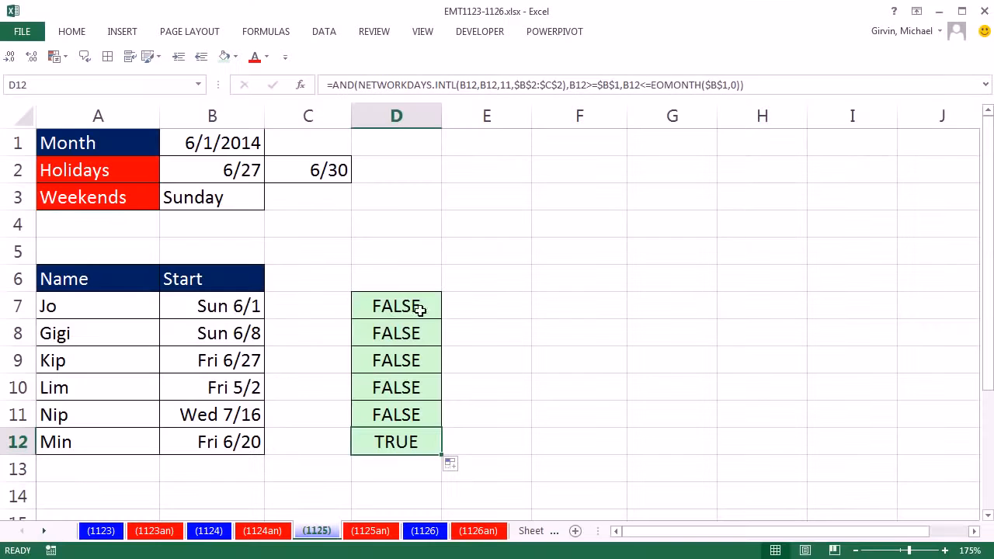
# Step: Copy the complete AND formula text from D7 and leave the cell unchanged
pyautogui.moveTo(225, 303); pyautogui.dragTo(223, 438)
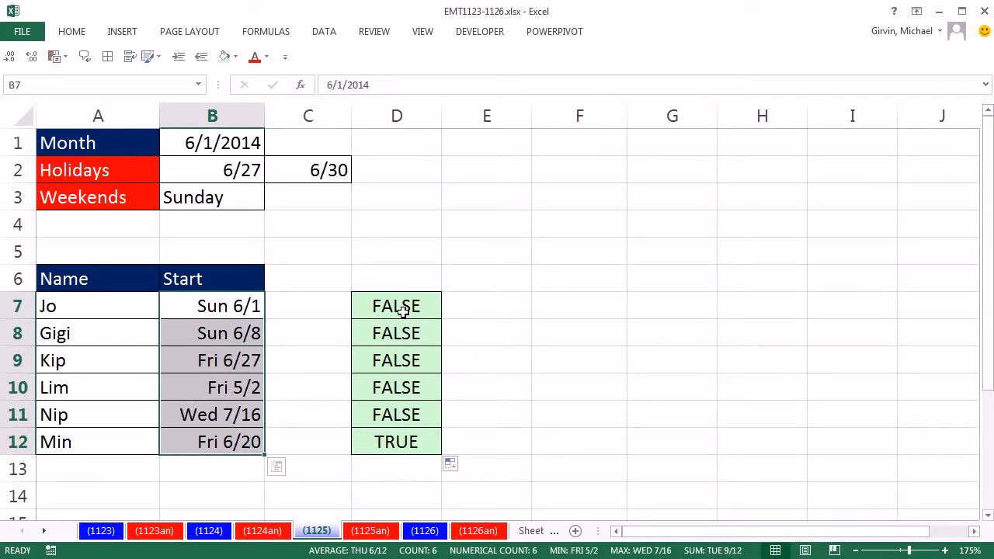
pyautogui.doubleClick(365, 307)
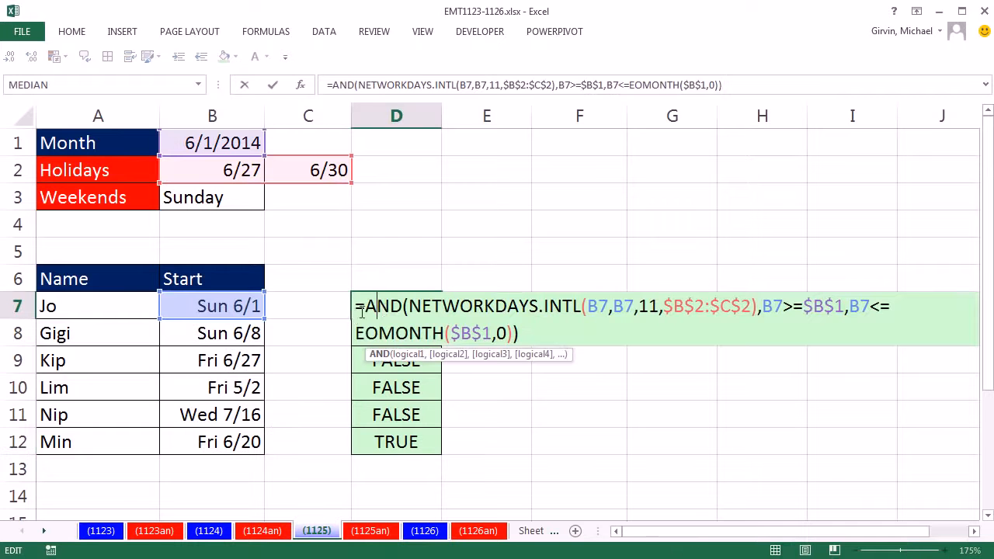
pyautogui.moveTo(354, 309); pyautogui.dragTo(598, 324)
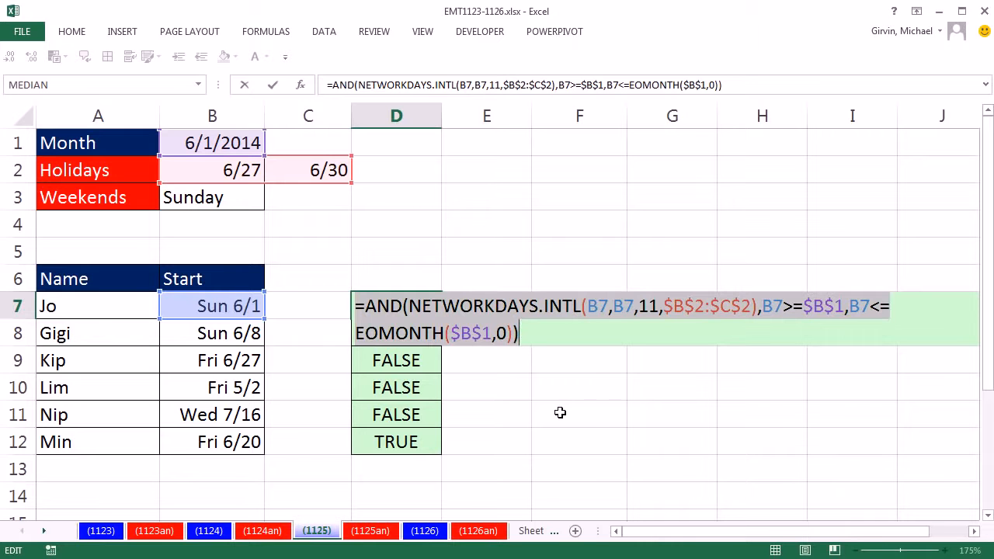
pyautogui.hotkey('ctrl', 'c')
pyautogui.press('Escape')
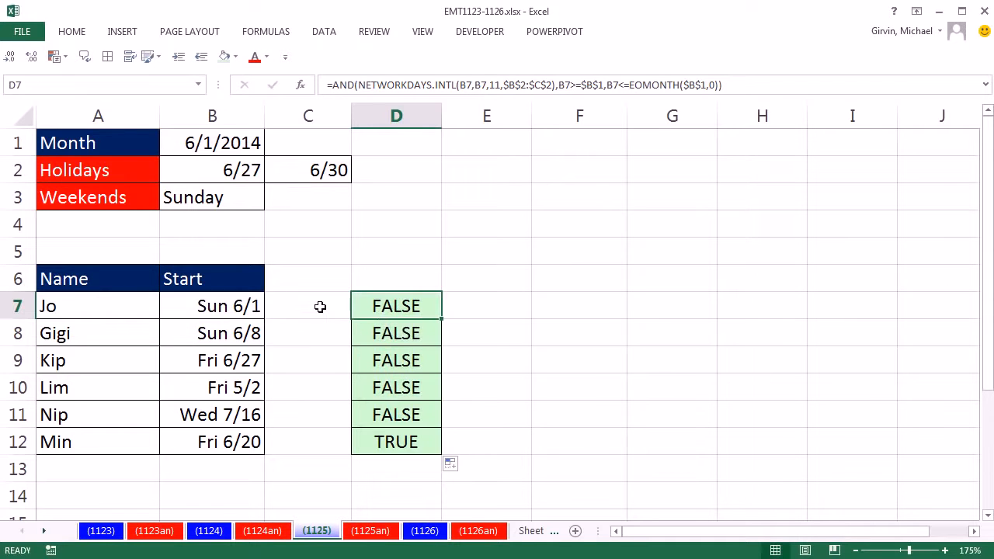
# Step: Open the Data Validation settings for the start dates in B7:B12
pyautogui.click(206, 310)
pyautogui.moveTo(208, 335); pyautogui.dragTo(221, 443)
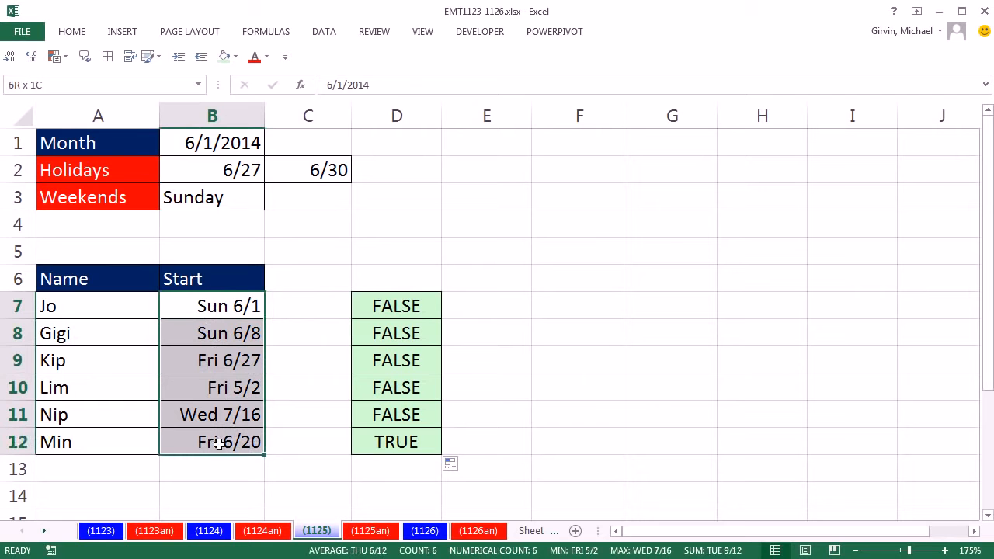
pyautogui.click(323, 32)
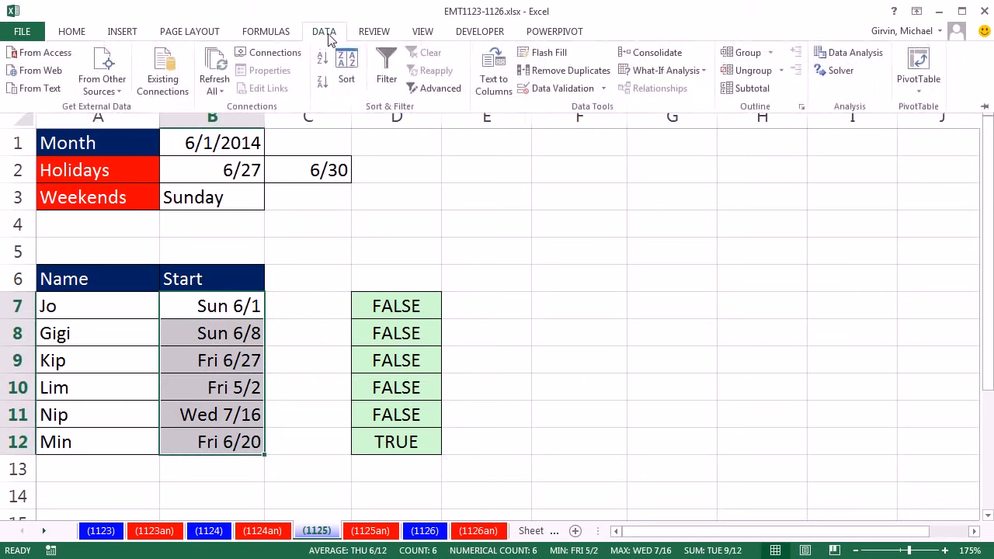
pyautogui.click(603, 90)
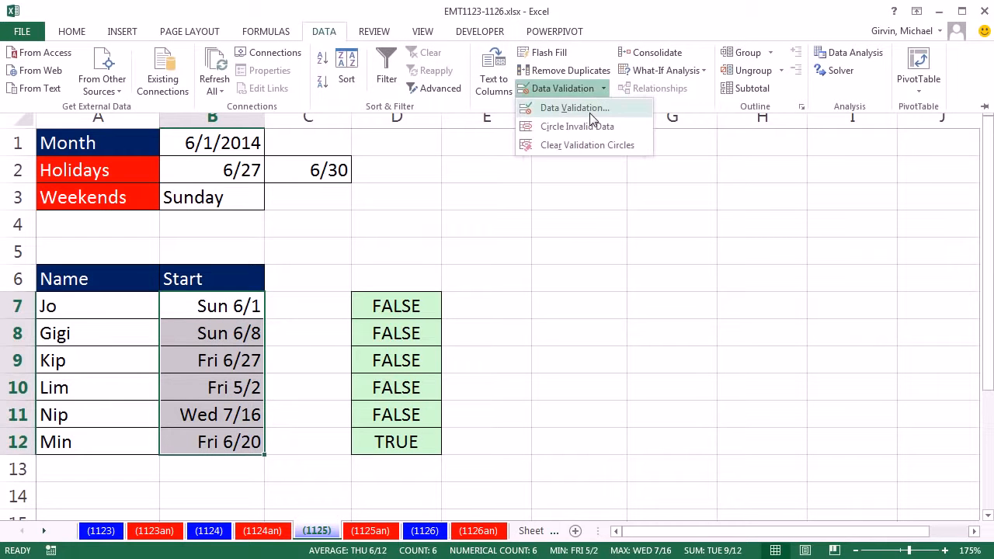
pyautogui.press('Escape')
pyautogui.press('Escape')
pyautogui.hotkey('alt', 'd')
pyautogui.press('l')
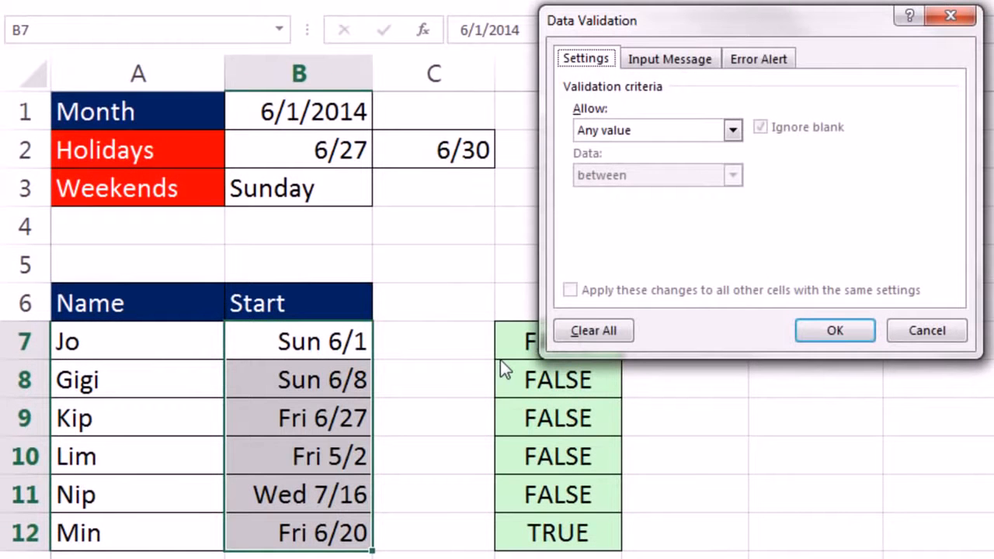
# Step: Set the validation criteria to Custom and paste the copied AND formula as the validation formula
pyautogui.press('Tab')
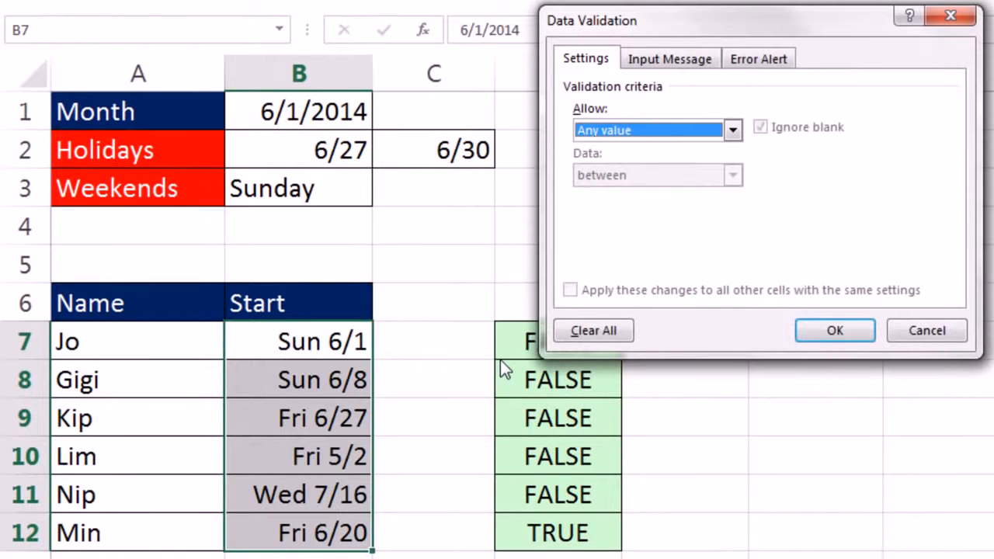
pyautogui.hotkey('alt', 'Down')
pyautogui.press('c')
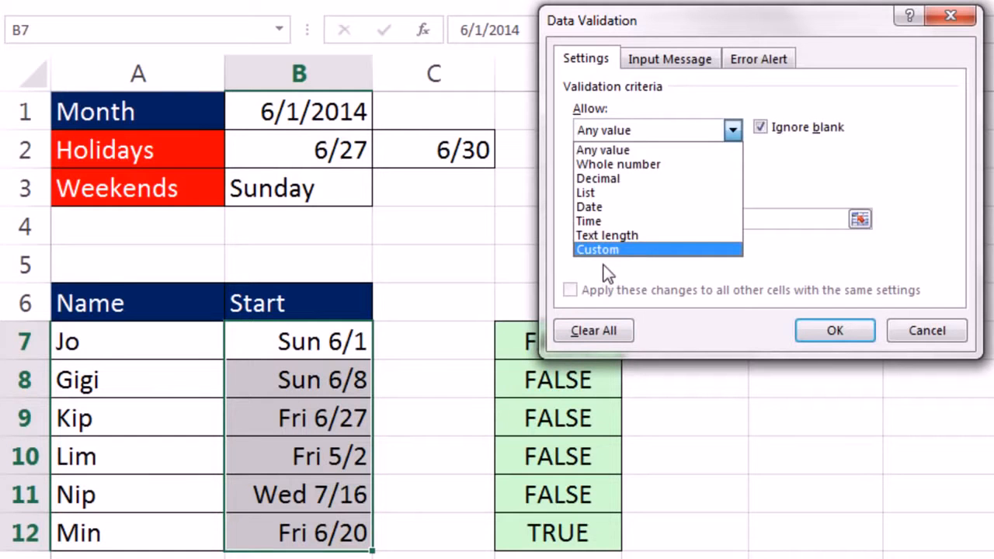
pyautogui.press('Tab')
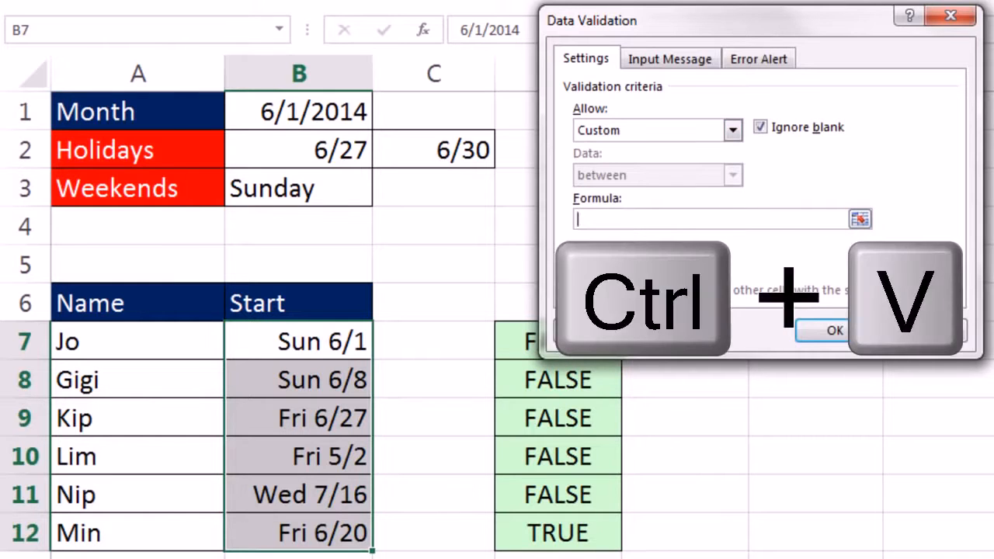
pyautogui.hotkey('ctrl', 'v')
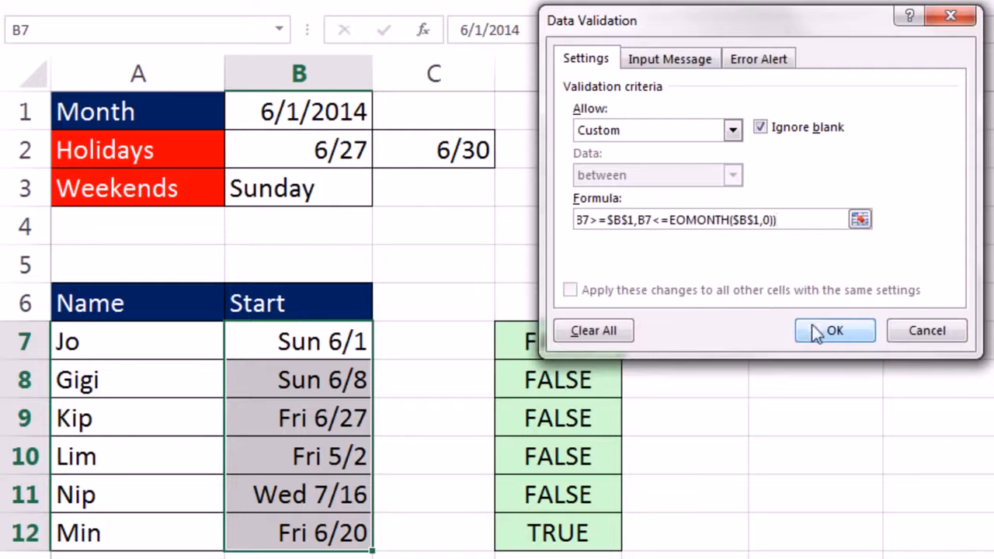
# Step: Add a Stop alert titled "Non-Sunday/Weekend Current Month" with message "Please Enter a Non-Sunday/Weekend Date in the Current Month" and apply the validation
pyautogui.click(771, 65)
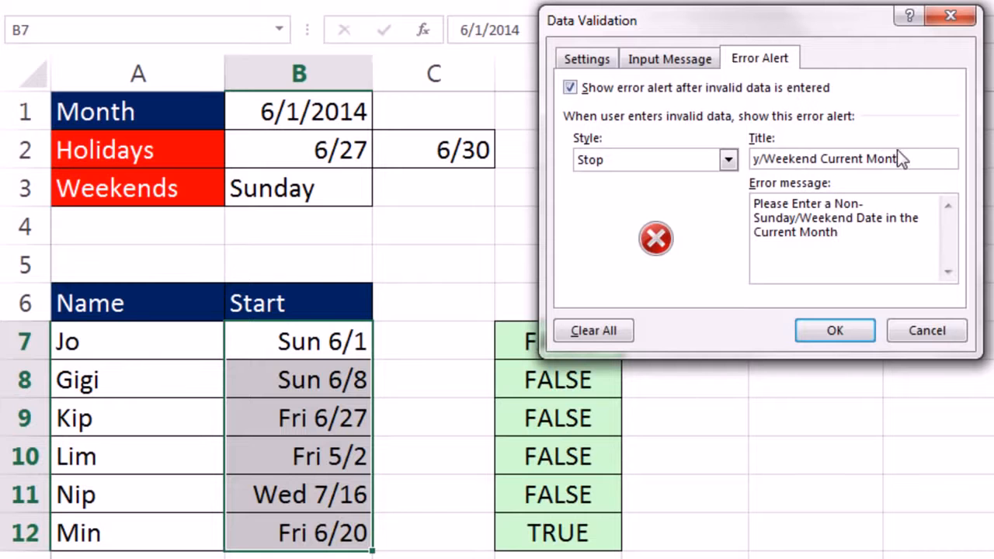
pyautogui.moveTo(920, 162); pyautogui.dragTo(772, 148)
pyautogui.click(765, 154)
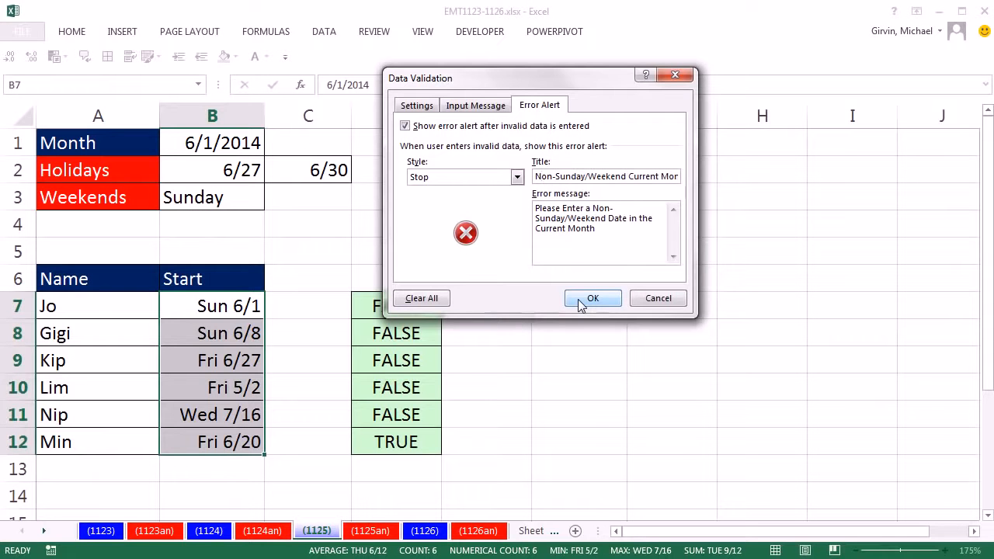
pyautogui.click(590, 298)
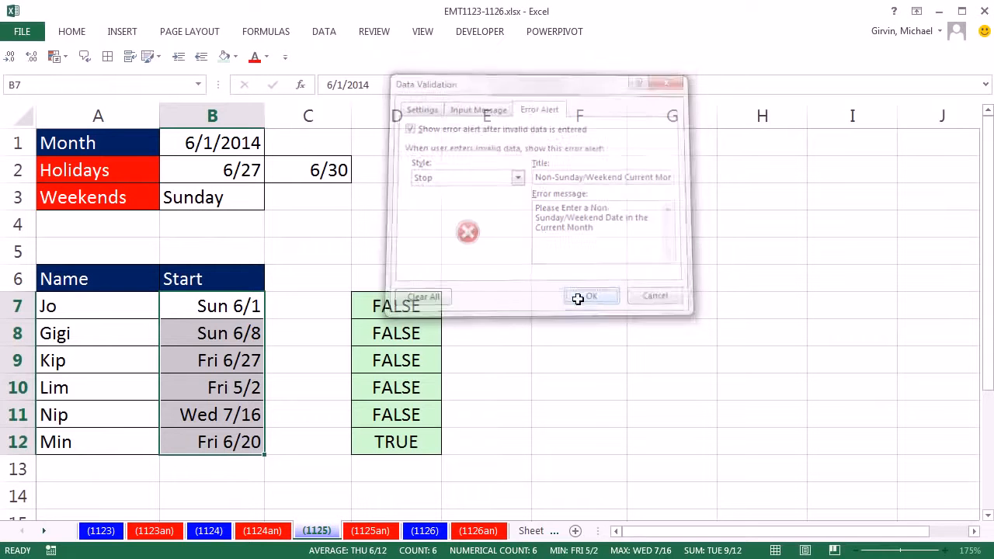
# Step: Check the existing start dates in B7:B12 against the new rule by circling the invalid data
pyautogui.click(231, 306)
pyautogui.click(224, 335)
pyautogui.click(224, 360)
pyautogui.click(211, 386)
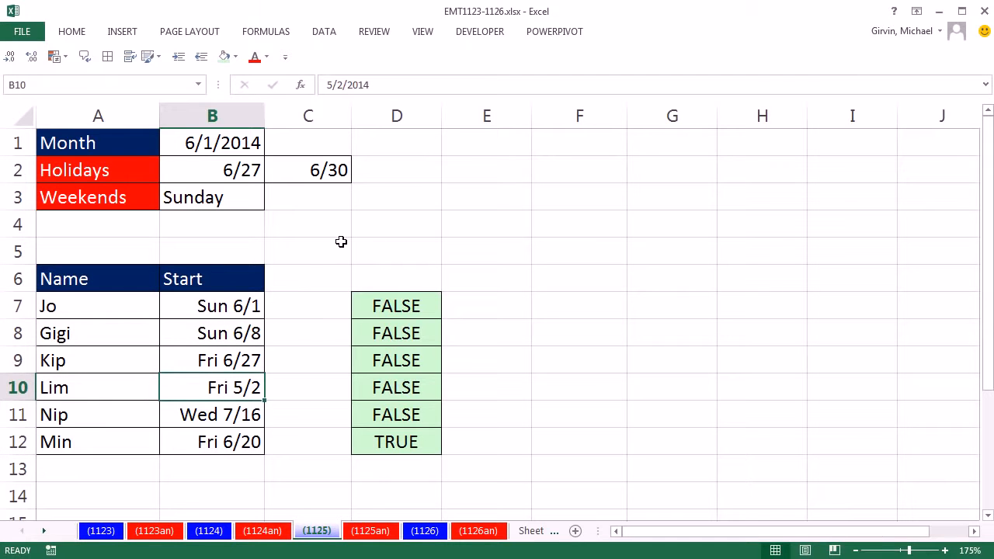
pyautogui.moveTo(240, 306); pyautogui.dragTo(228, 443)
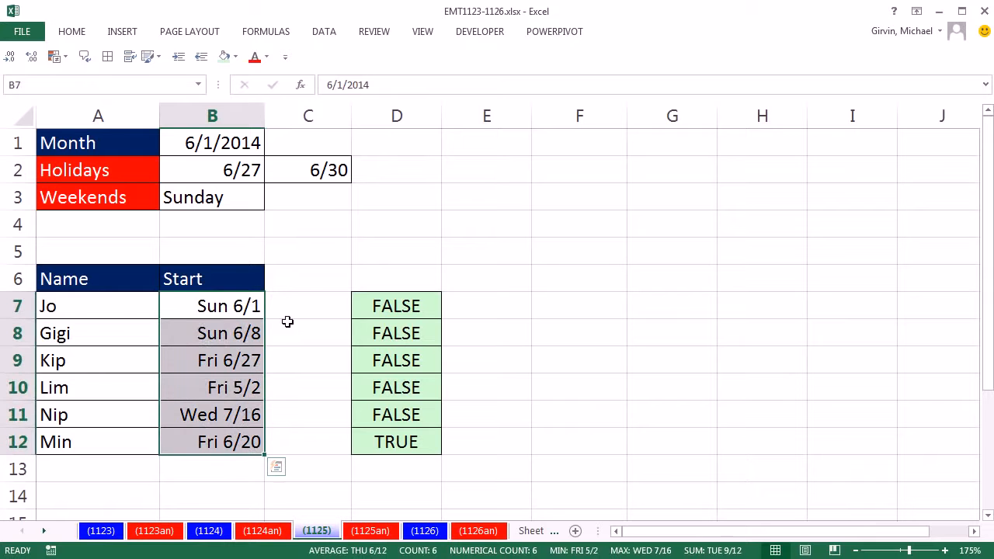
pyautogui.click(303, 284)
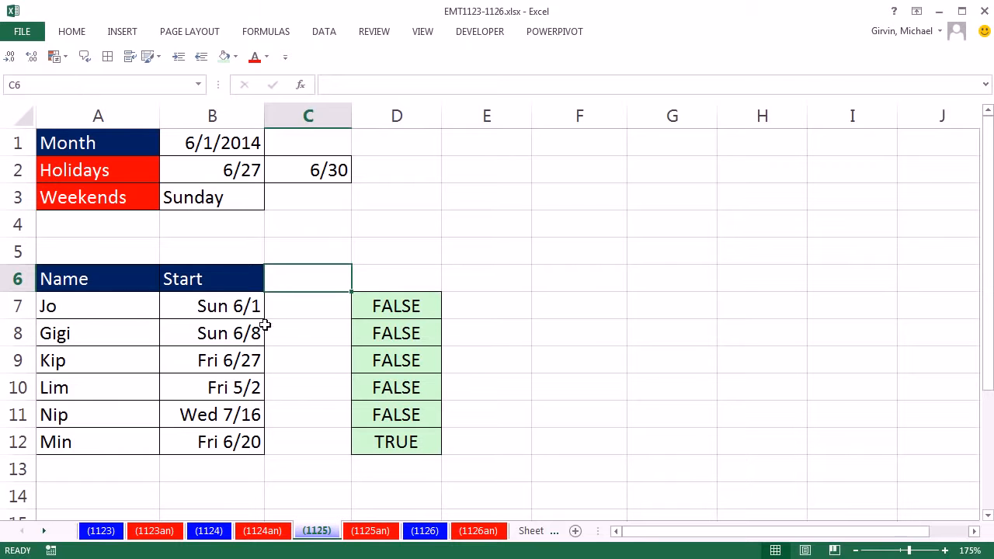
pyautogui.click(324, 31)
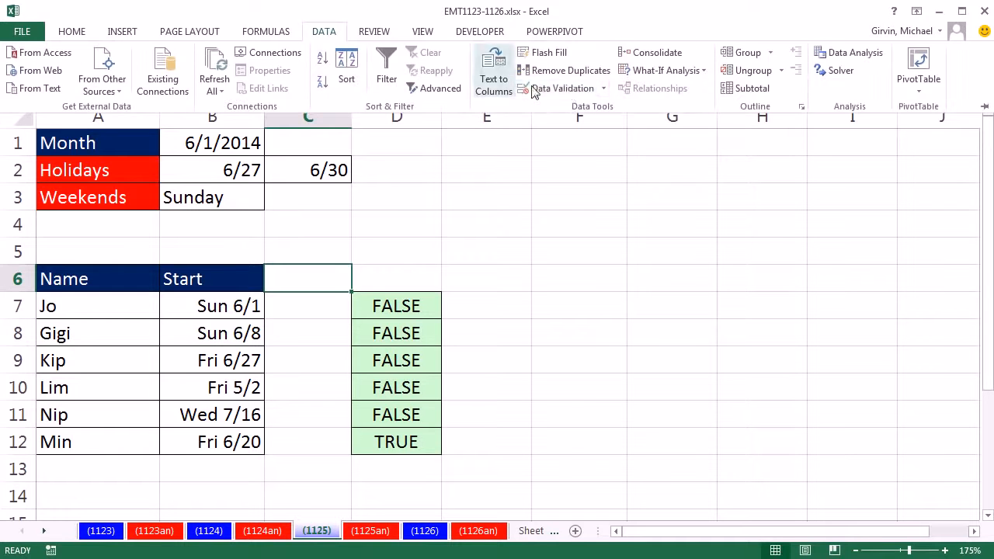
pyautogui.click(603, 89)
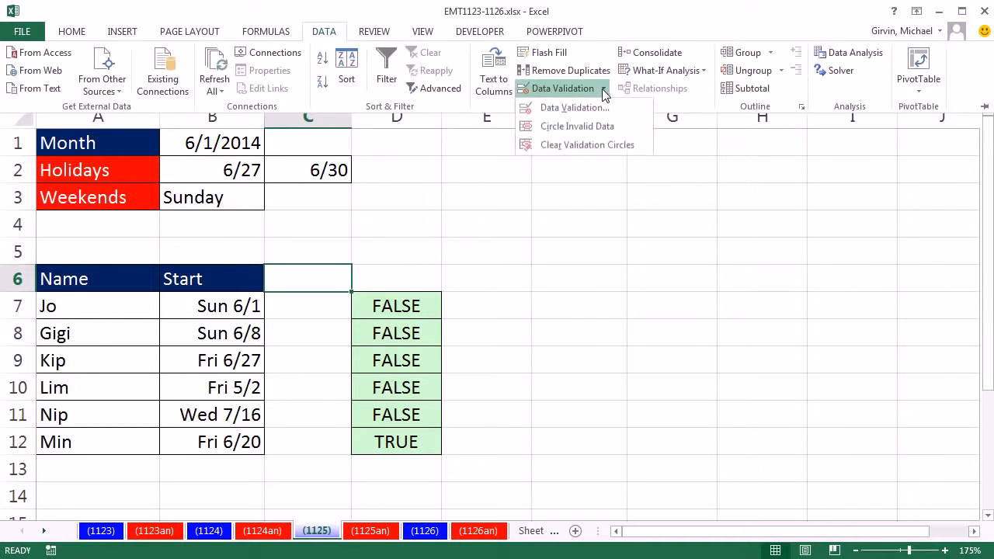
pyautogui.click(582, 131)
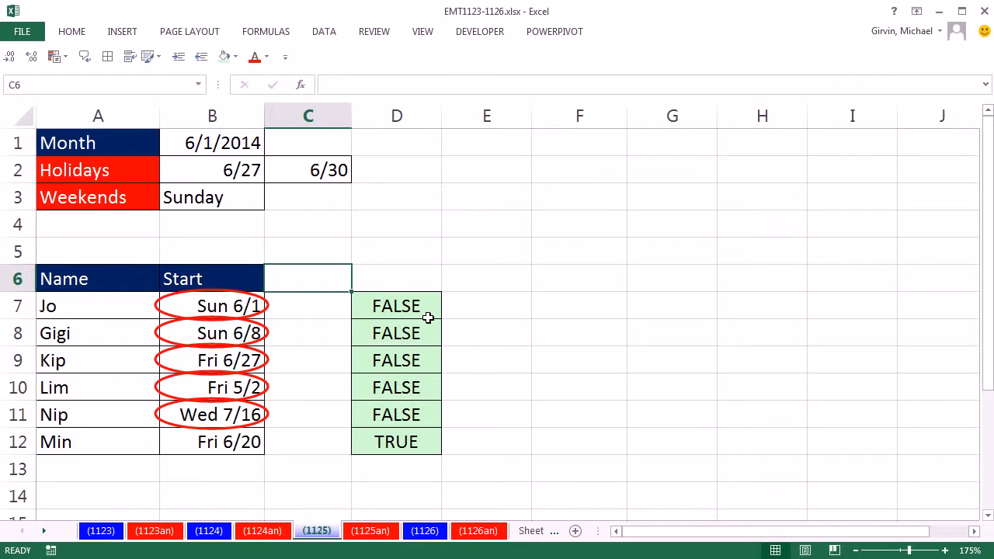
# Step: Clear the validation circles and delete all the start dates in B7:B12
pyautogui.click(322, 33)
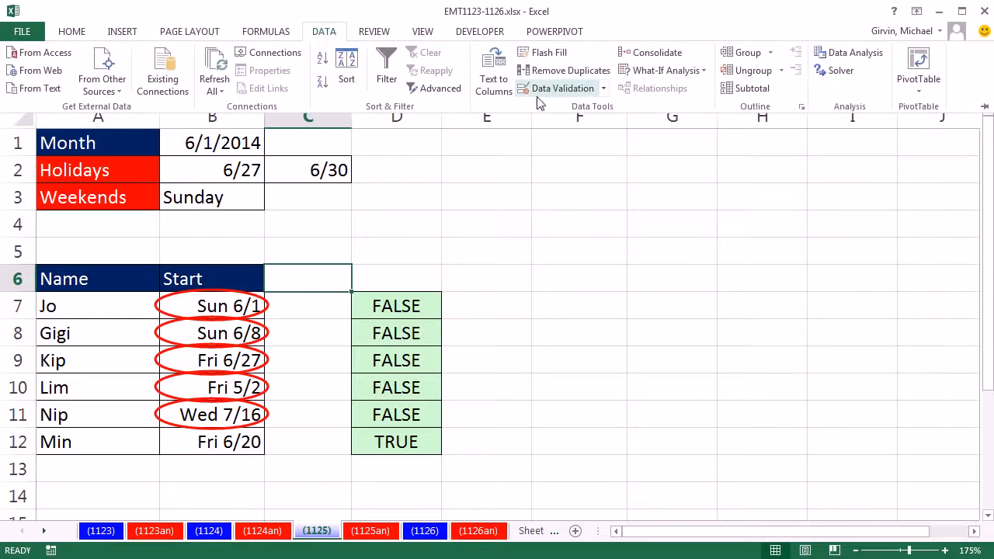
pyautogui.click(603, 90)
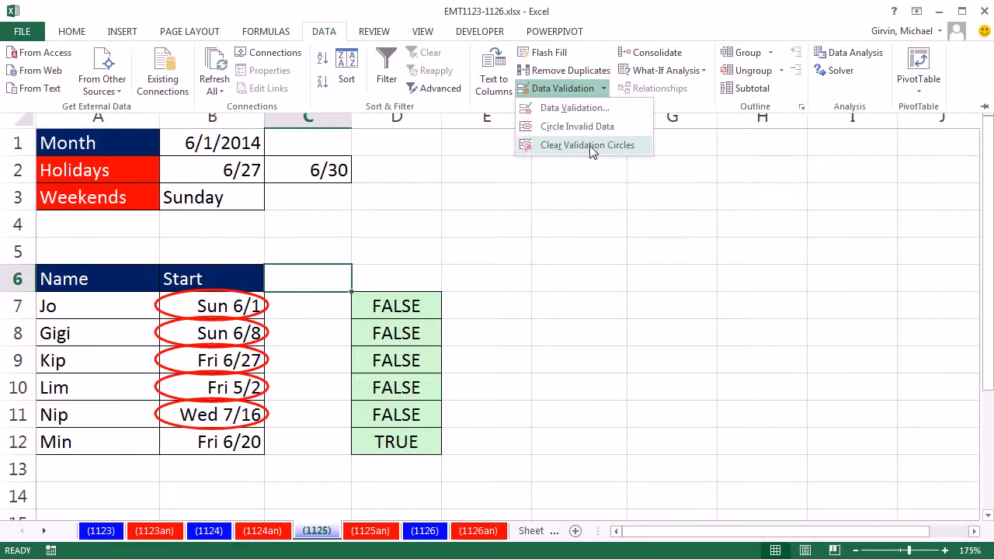
pyautogui.click(590, 146)
pyautogui.click(208, 308)
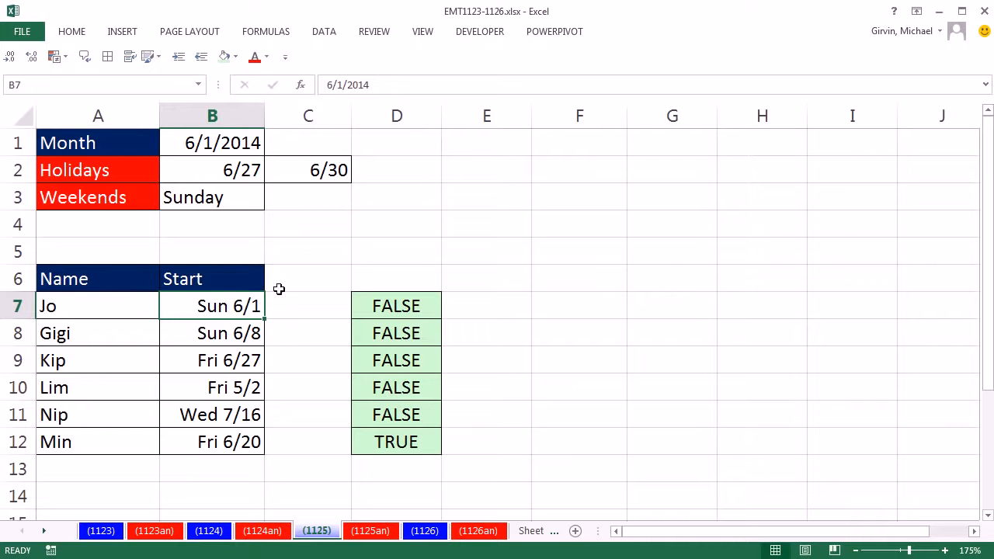
pyautogui.moveTo(214, 306); pyautogui.dragTo(221, 441)
pyautogui.press('Delete')
# Step: Test the validation in B7 with the Sunday date 6/1, cancel that entry, and enter 6/2 instead
pyautogui.click(231, 314)
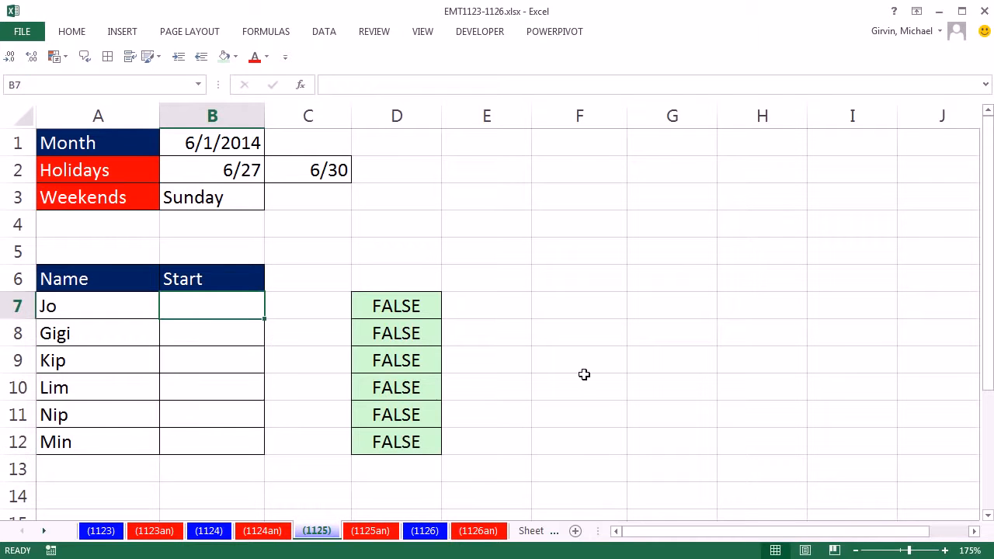
pyautogui.write('6/1')
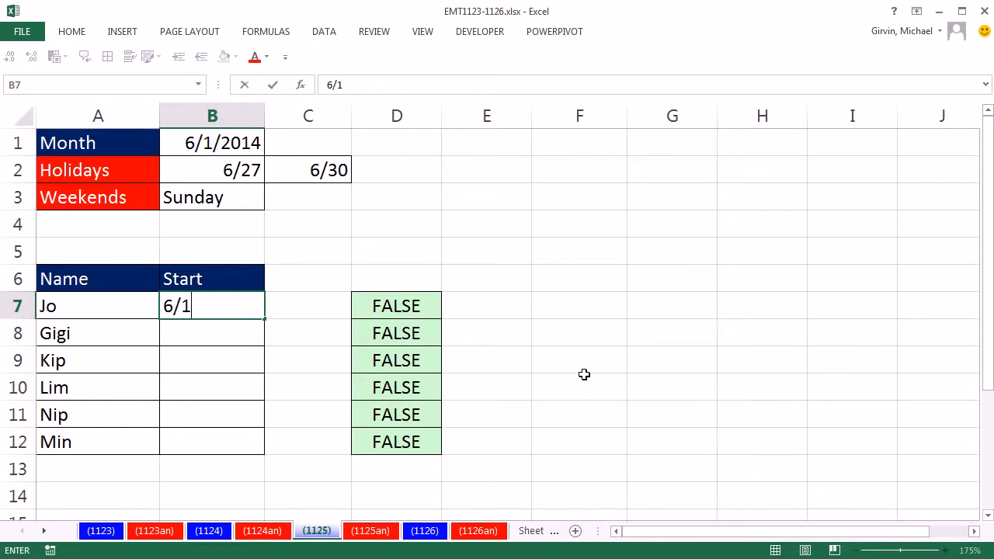
pyautogui.press('Return')
pyautogui.moveTo(765, 149); pyautogui.dragTo(317, 178)
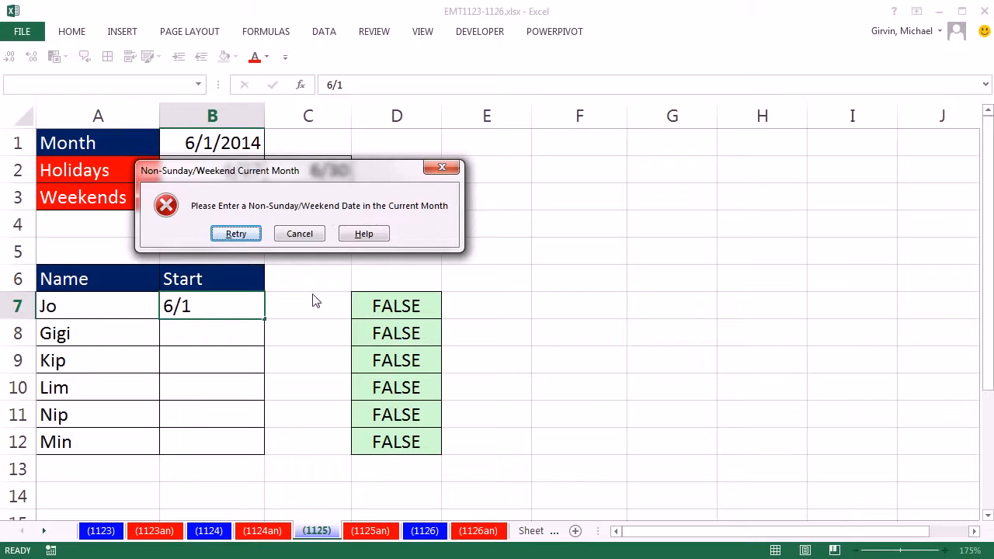
pyautogui.press('Escape')
pyautogui.write('6/2')
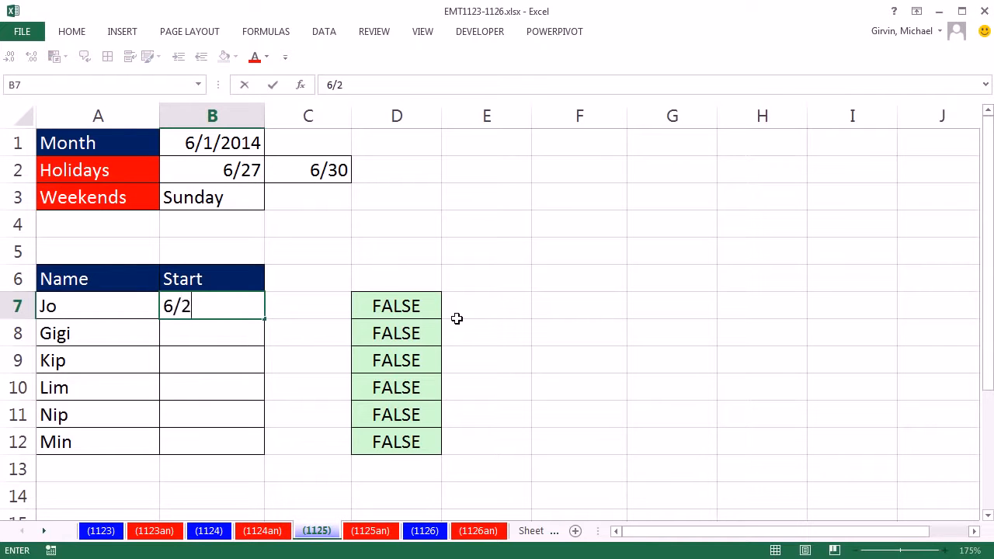
pyautogui.hotkey('ctrl', 'Return')
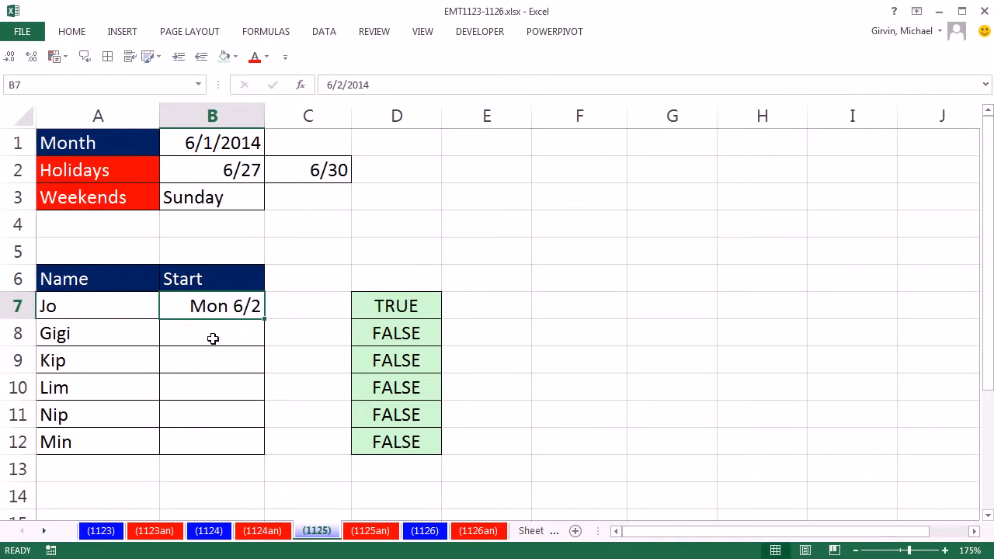
# Step: Test the validation in B8 with the Sunday date 6/8, dismiss the alert, and enter 6/9 instead
pyautogui.click(214, 336)
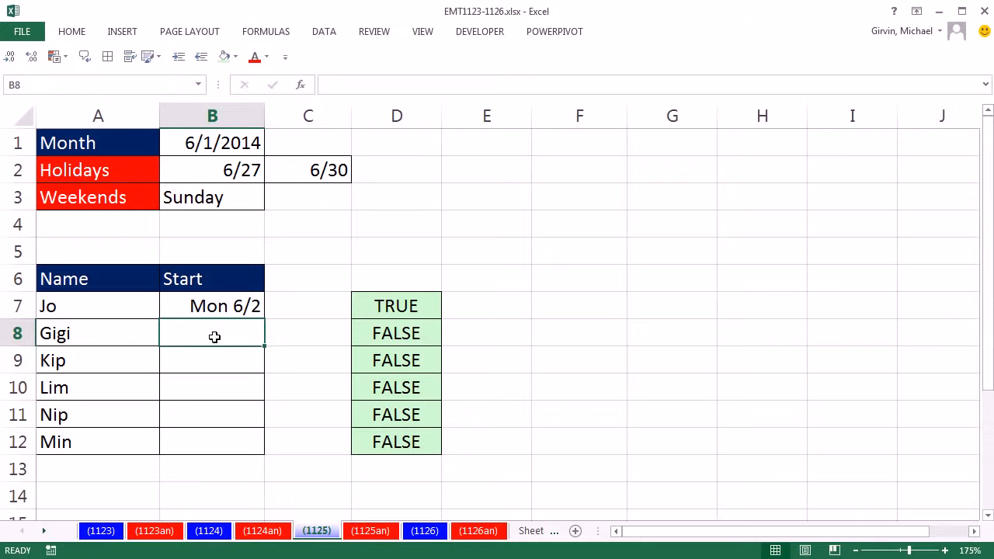
pyautogui.write('6/8')
pyautogui.hotkey('ctrl', 'Return')
pyautogui.moveTo(736, 136); pyautogui.dragTo(421, 160)
pyautogui.click(400, 220)
pyautogui.write('6/9')
pyautogui.press('Return')
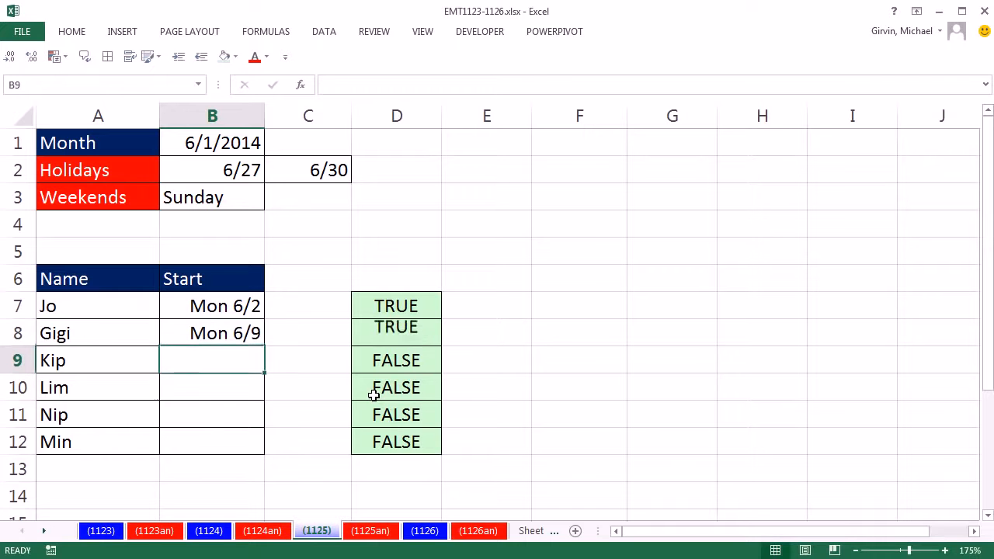
# Step: Test the validation in B9 with the holiday date 6/27, cancel that entry, and enter 6/25 instead
pyautogui.write('9')
pyautogui.press('Escape')
pyautogui.write('6/27')
pyautogui.press('Return')
pyautogui.press('Escape')
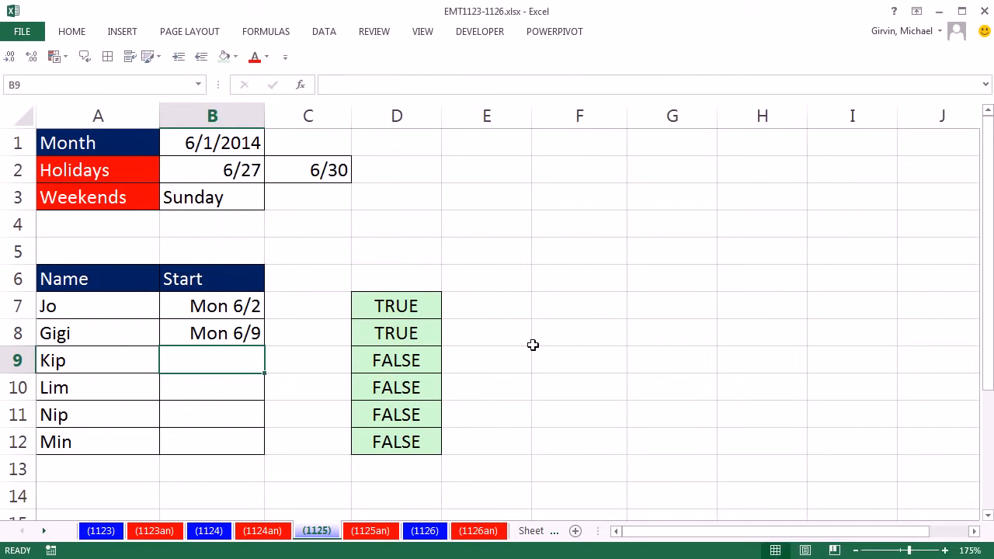
pyautogui.write('6/25')
pyautogui.press('Return')
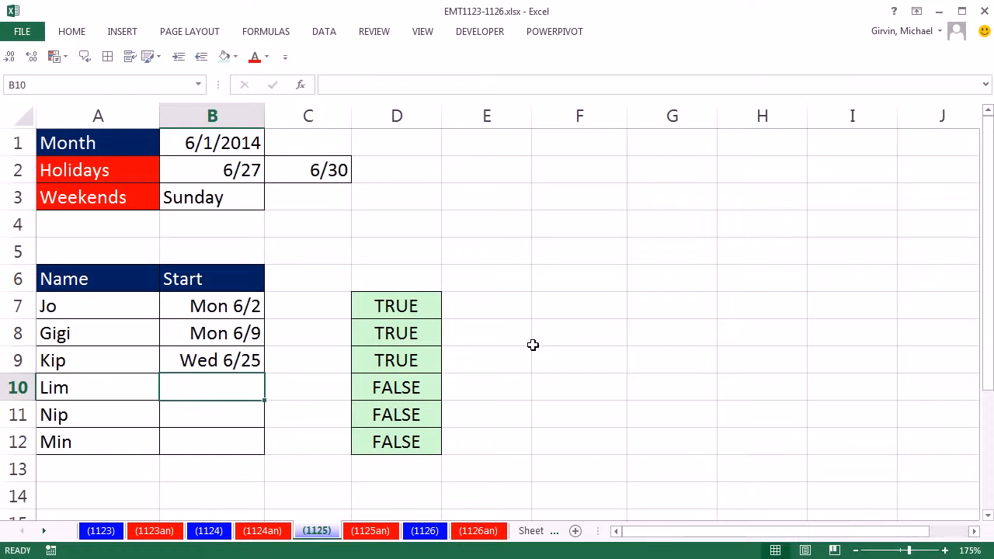
# Step: Try to enter the out-of-month date 5/2 in B10 and cancel the entry
pyautogui.write('5/2')
pyautogui.press('Return')
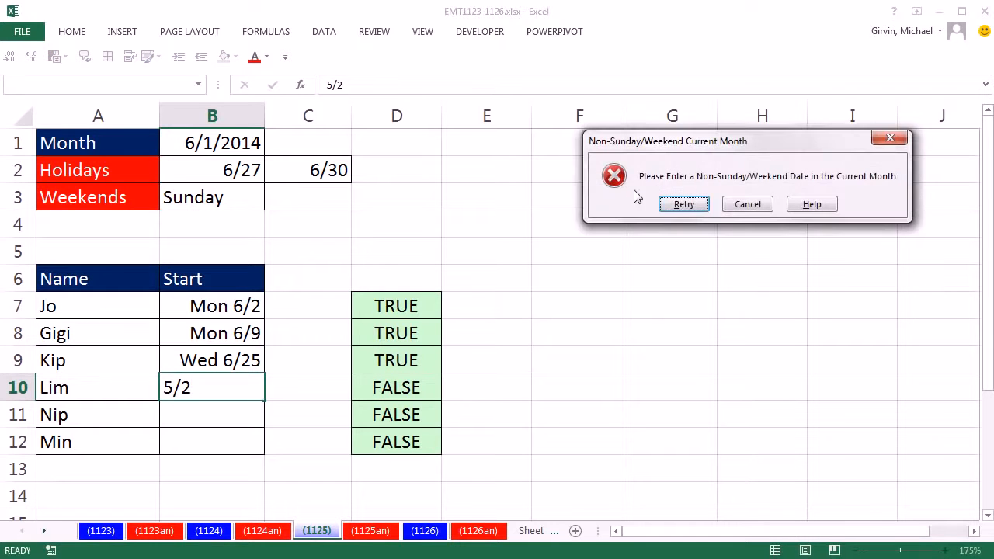
pyautogui.moveTo(659, 141); pyautogui.dragTo(370, 149)
pyautogui.click(459, 214)
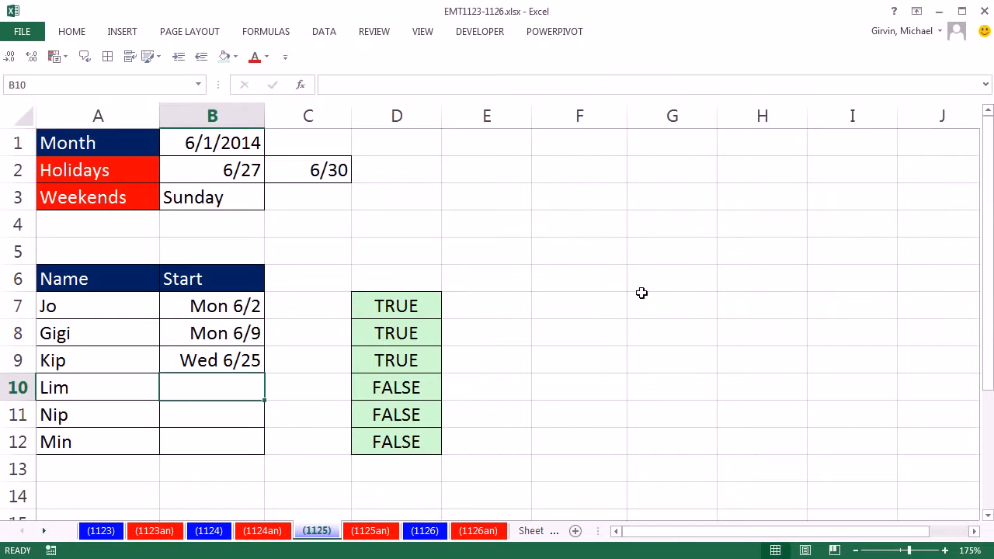
# Step: Open the AND formula in D7 to view its arguments
pyautogui.doubleClick(402, 305)
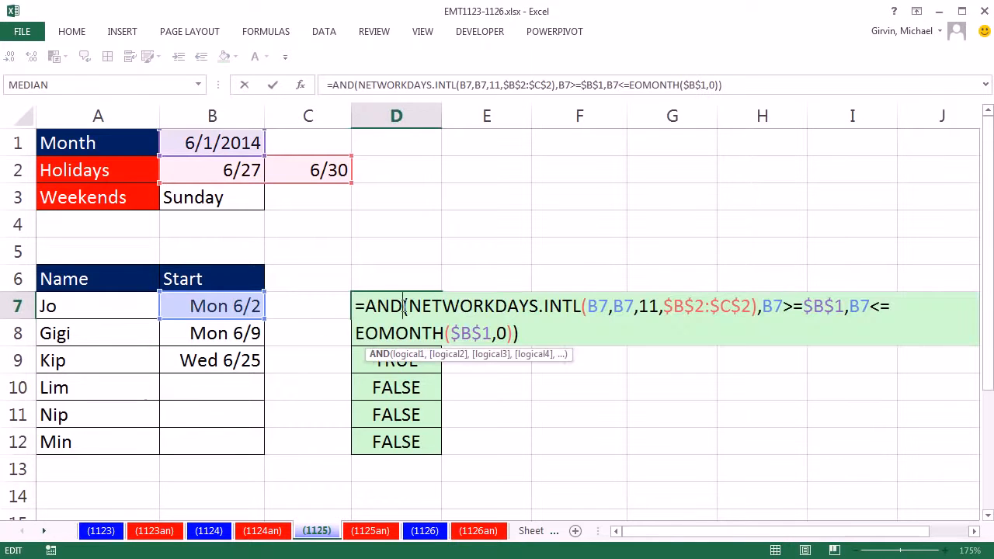